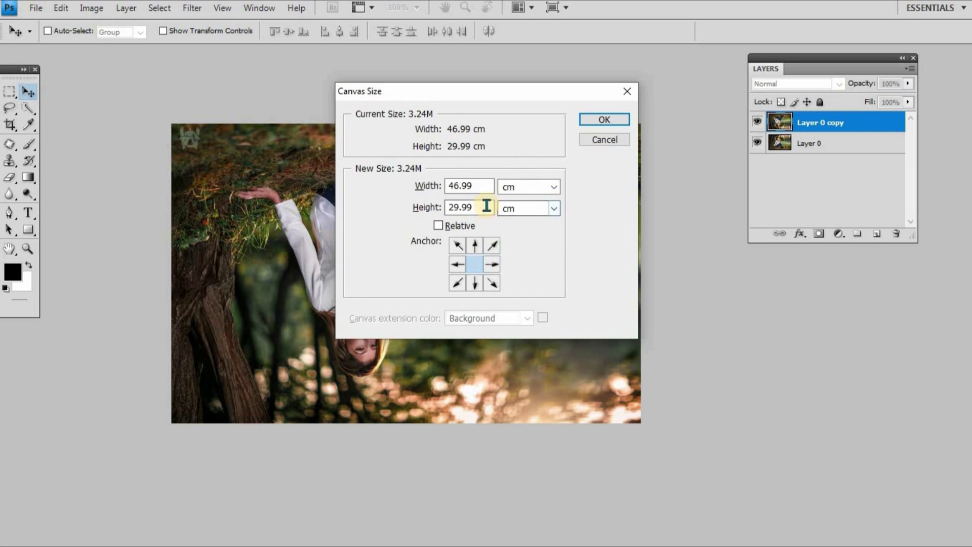
Step: Set the canvas height to 50 cm, extending it equally above and below the image
{"action": "type", "text": "50"}
{"action": "key", "text": "Return"}
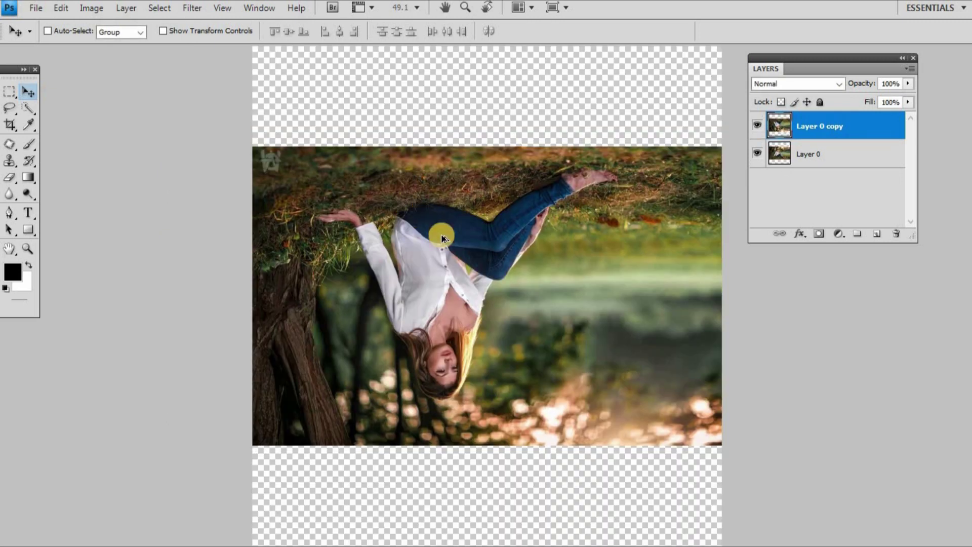
Step: Move the original layer up and the flipped copy down so they meet along the ground as a mirrored reflection
{"action": "scroll", "coordinate": [441, 235], "scroll_direction": "down", "scroll_amount": 3}
{"action": "left_click_drag", "start_coordinate": [572, 222], "coordinate": [569, 286]}
{"action": "left_click", "coordinate": [787, 160]}
{"action": "left_click_drag", "start_coordinate": [531, 217], "coordinate": [528, 146]}
{"action": "left_click", "coordinate": [799, 126]}
{"action": "left_click_drag", "start_coordinate": [530, 319], "coordinate": [530, 365]}
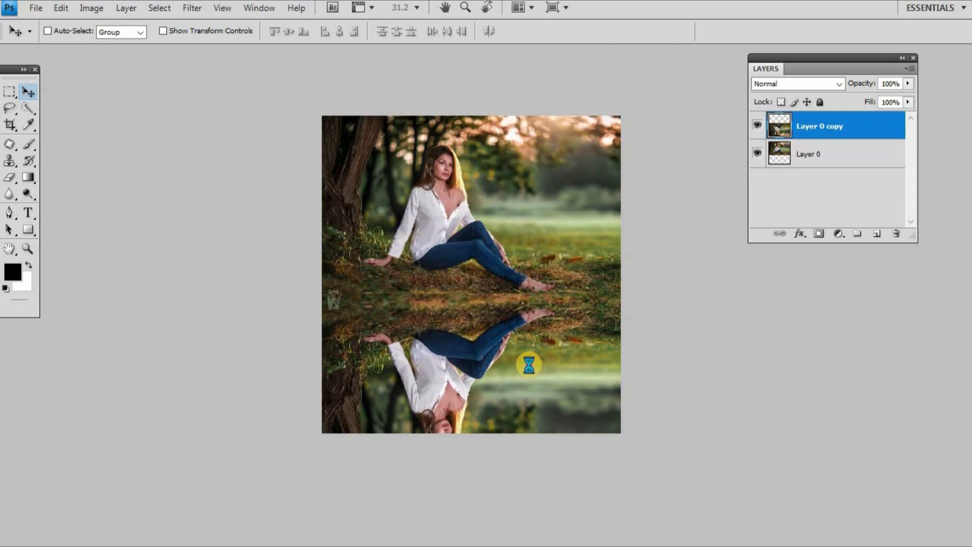
Step: Extend the canvas downward from a top-centre anchor to a height of 55 cm
{"action": "key", "text": "ctrl+alt+c"}
{"action": "left_click", "coordinate": [474, 245]}
{"action": "double_click", "coordinate": [476, 207]}
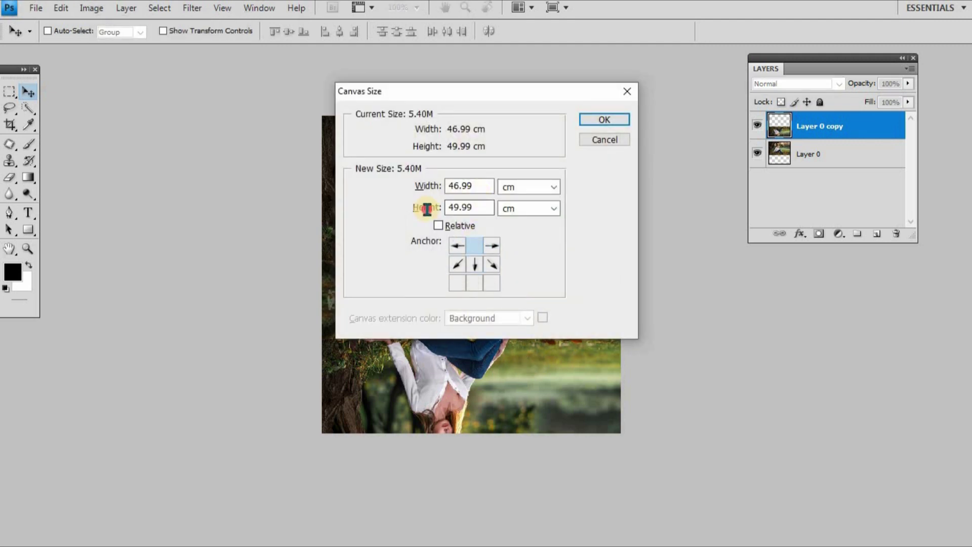
{"action": "type", "text": "55"}
{"action": "key", "text": "Return"}
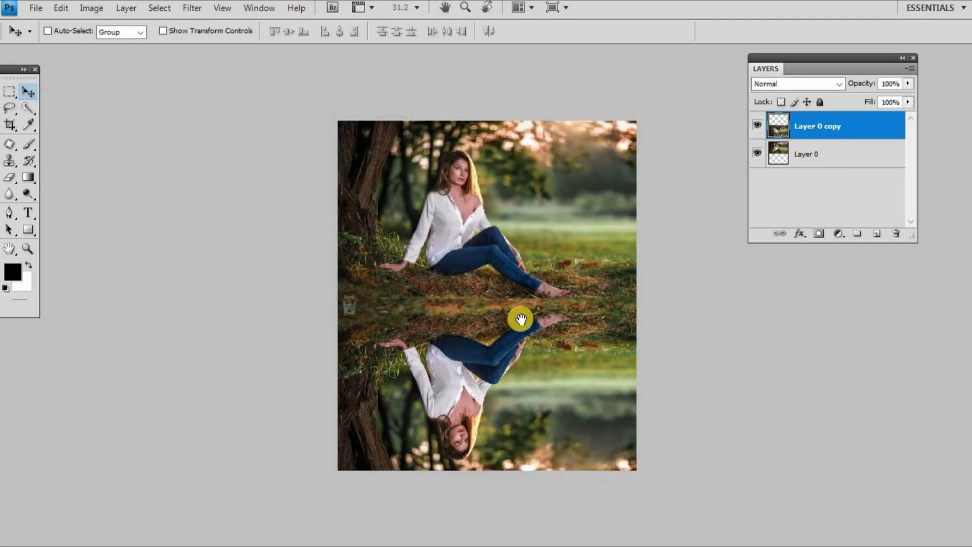
Step: Apply a Motion Blur with a 90° angle and 14 pixels distance to the flipped copy layer
{"action": "left_click_drag", "start_coordinate": [517, 318], "coordinate": [460, 317]}
{"action": "scroll", "coordinate": [471, 311], "scroll_direction": "up", "scroll_amount": 1}
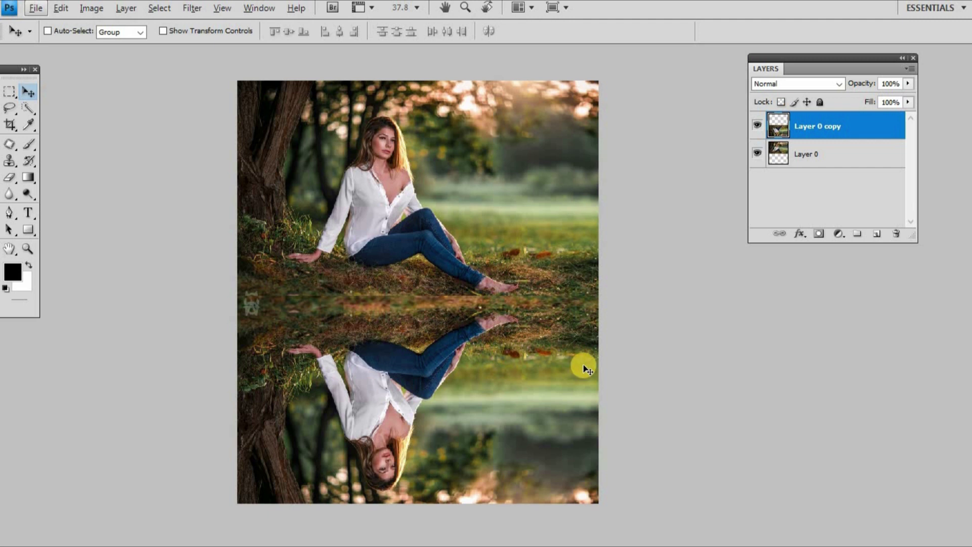
{"action": "scroll", "coordinate": [369, 318], "scroll_direction": "up", "scroll_amount": 2}
{"action": "left_click_drag", "start_coordinate": [403, 331], "coordinate": [408, 255]}
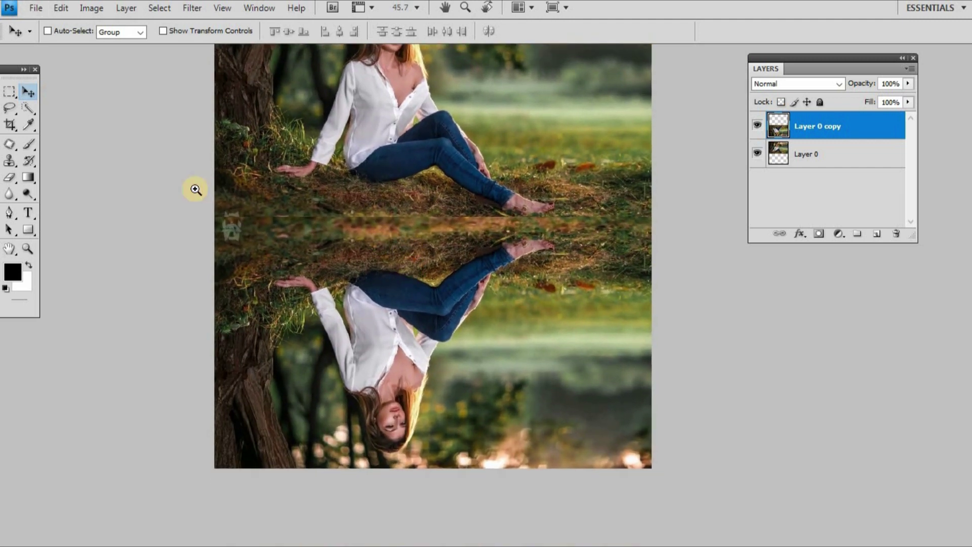
{"action": "left_click_drag", "start_coordinate": [331, 279], "coordinate": [706, 499]}
{"action": "left_click_drag", "start_coordinate": [572, 403], "coordinate": [492, 362]}
{"action": "left_click", "coordinate": [195, 8]}
{"action": "mouse_move", "coordinate": [212, 124]}
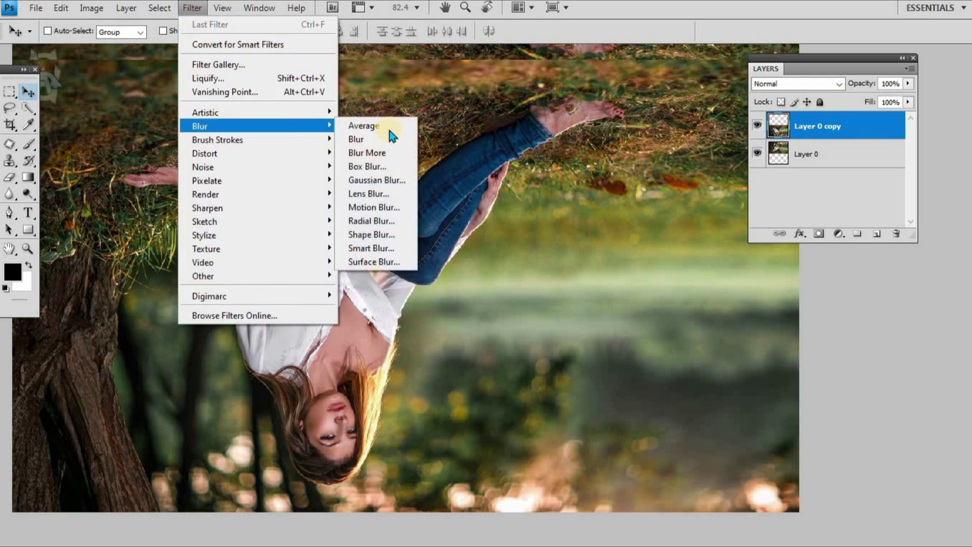
{"action": "left_click", "coordinate": [385, 208]}
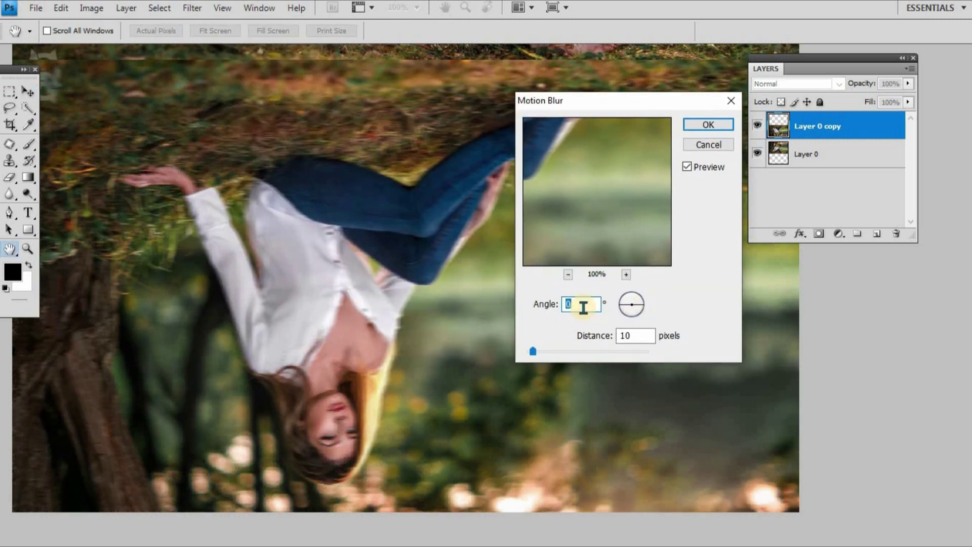
{"action": "double_click", "coordinate": [623, 337]}
{"action": "type", "text": "14"}
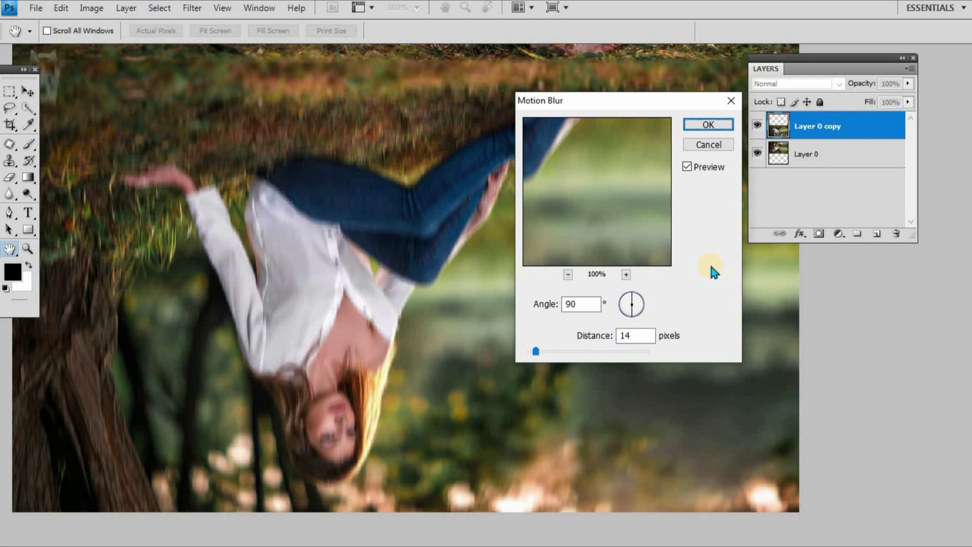
{"action": "left_click", "coordinate": [690, 168]}
{"action": "left_click", "coordinate": [691, 167]}
{"action": "left_click", "coordinate": [709, 124]}
{"action": "key", "text": "v"}
{"action": "key", "text": "ctrl+0"}
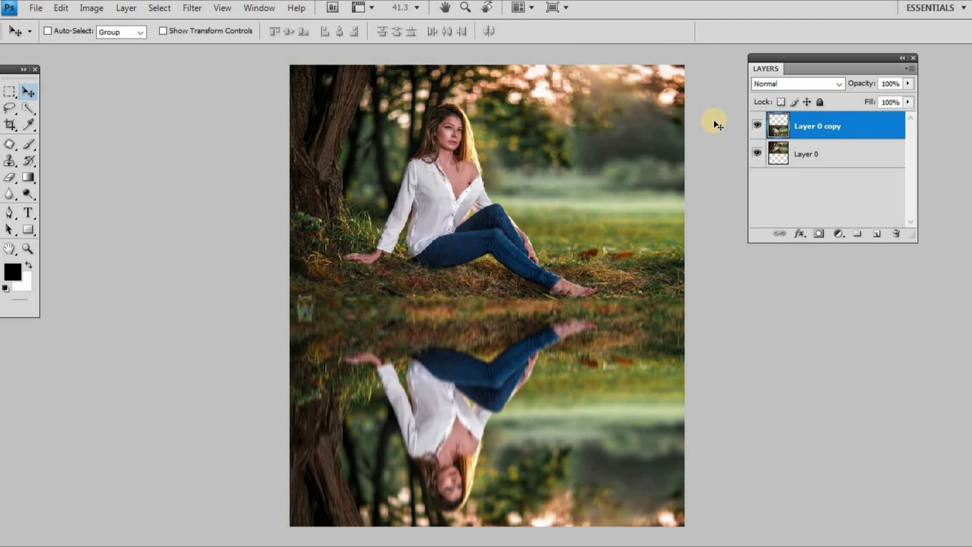
{"action": "left_click_drag", "start_coordinate": [569, 261], "coordinate": [526, 258]}
Step: Create a new white document at the Default Photoshop Size and resize its image to 950 pixels wide
{"action": "key", "text": "ctrl+n"}
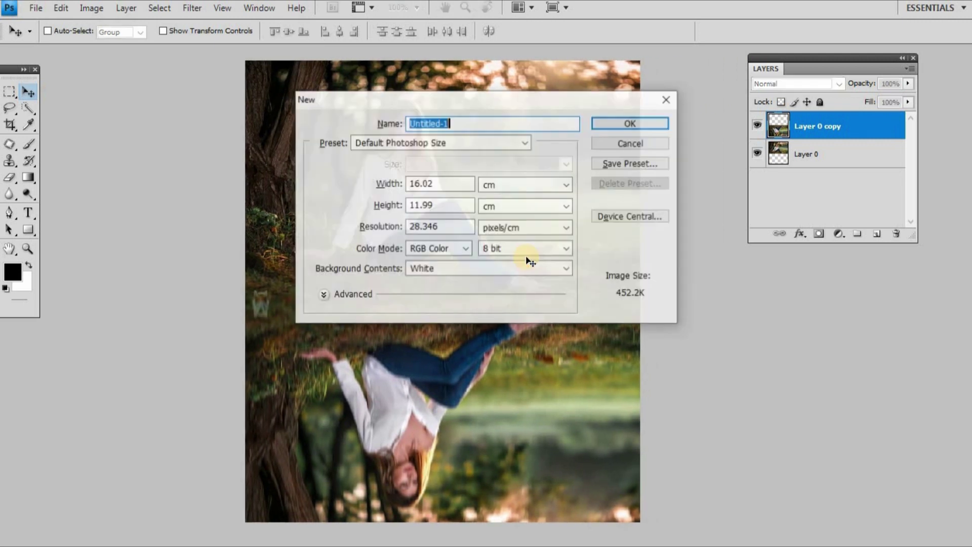
{"action": "left_click", "coordinate": [606, 125]}
{"action": "key", "text": "alt+i"}
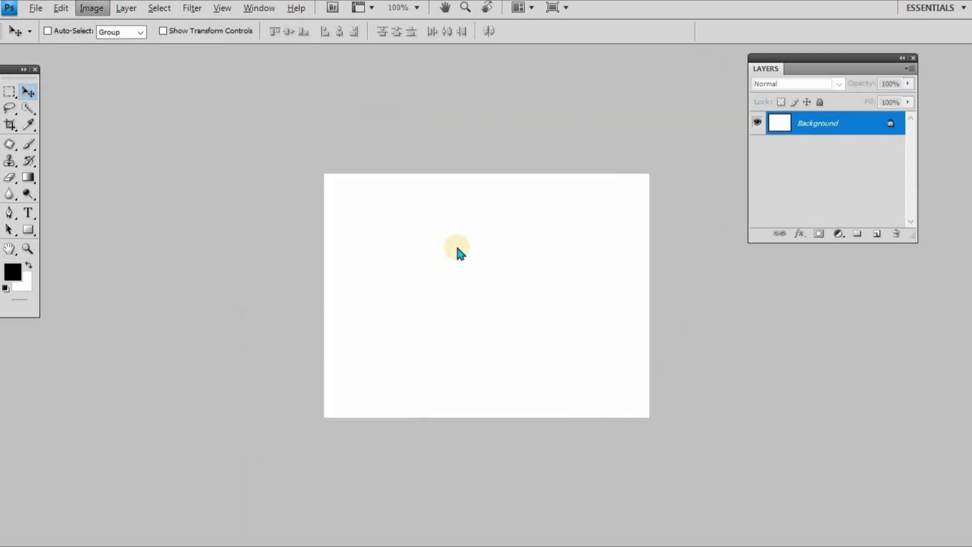
{"action": "type", "text": "i950"}
{"action": "key", "text": "Return"}
Step: Crop the blank image to a portrait area about 578 by 711 pixels and fill it with black
{"action": "key", "text": "ctrl+0"}
{"action": "key", "text": "m"}
{"action": "left_click_drag", "start_coordinate": [352, 128], "coordinate": [559, 424]}
{"action": "key", "text": "alt+i"}
{"action": "key", "text": "p"}
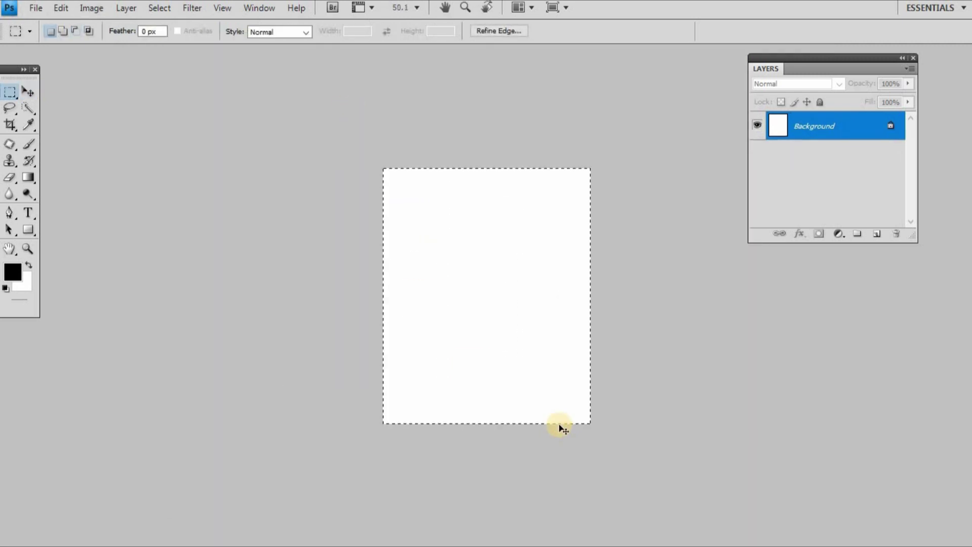
{"action": "key", "text": "ctrl+0"}
{"action": "key", "text": "alt+BackSpace"}
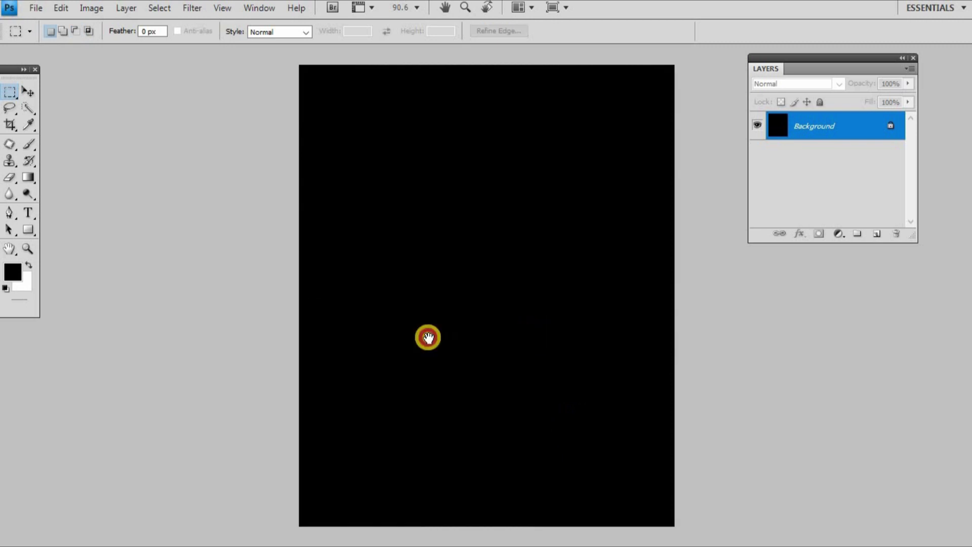
Step: Apply Add Noise to the black background at 400% with Uniform distribution and Monochromatic enabled
{"action": "left_click_drag", "start_coordinate": [531, 330], "coordinate": [417, 328]}
{"action": "left_click", "coordinate": [412, 345]}
{"action": "left_click", "coordinate": [195, 10]}
{"action": "mouse_move", "coordinate": [226, 167]}
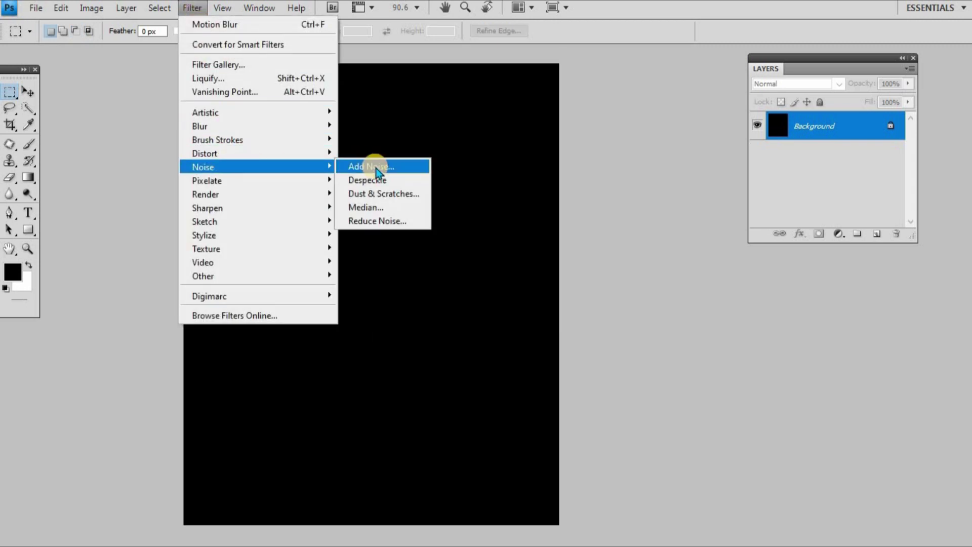
{"action": "left_click", "coordinate": [373, 165]}
{"action": "left_click_drag", "start_coordinate": [388, 291], "coordinate": [506, 291]}
{"action": "left_click", "coordinate": [385, 357]}
{"action": "left_click", "coordinate": [393, 335]}
{"action": "left_click", "coordinate": [392, 321]}
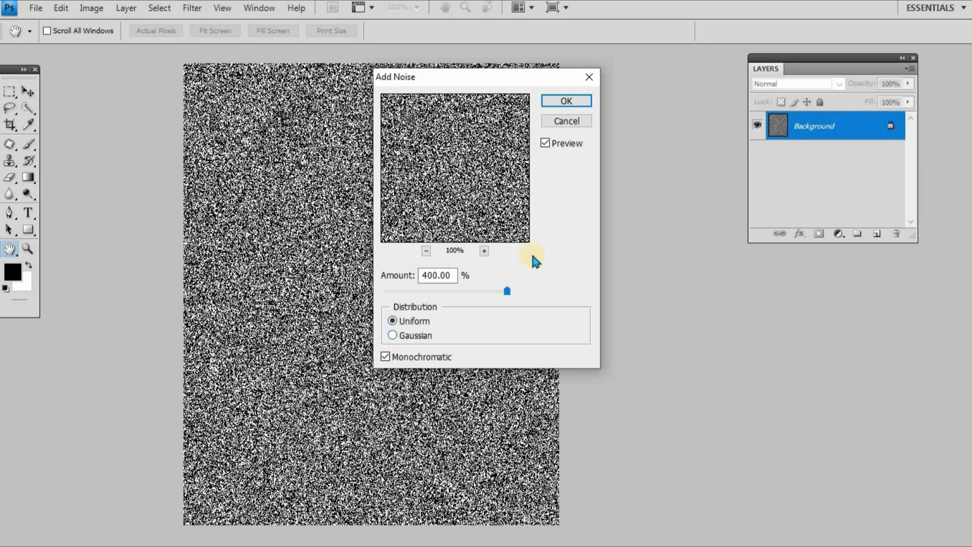
{"action": "left_click", "coordinate": [566, 101]}
Step: Display the Channels palette detached from its group and enlarge it to list all channels
{"action": "left_click", "coordinate": [259, 7]}
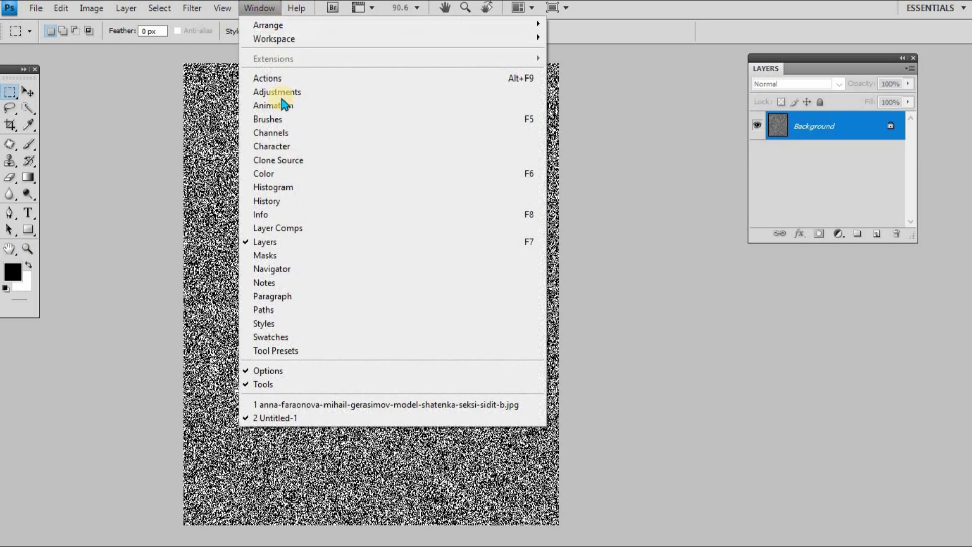
{"action": "left_click", "coordinate": [283, 132]}
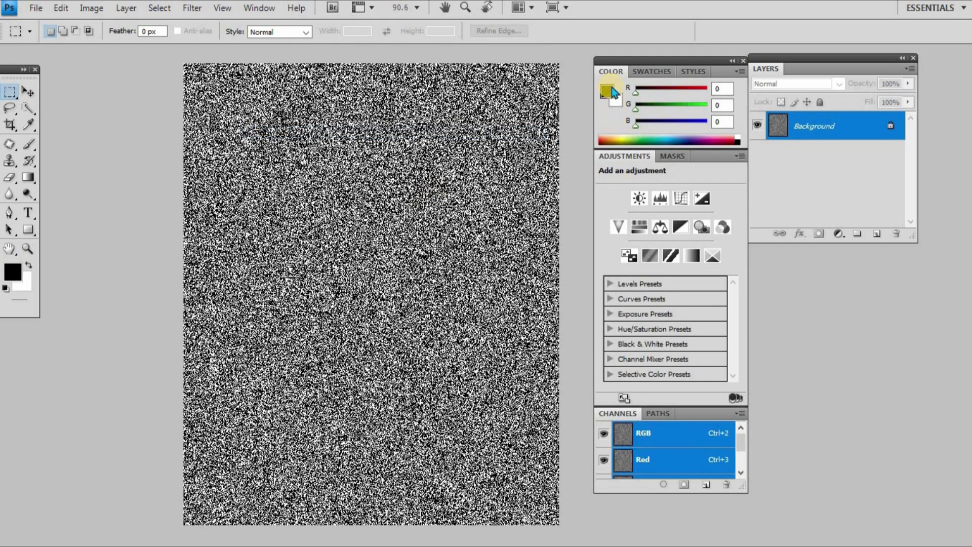
{"action": "left_click_drag", "start_coordinate": [622, 415], "coordinate": [751, 199]}
{"action": "left_click", "coordinate": [743, 60]}
{"action": "left_click_drag", "start_coordinate": [894, 141], "coordinate": [908, 263]}
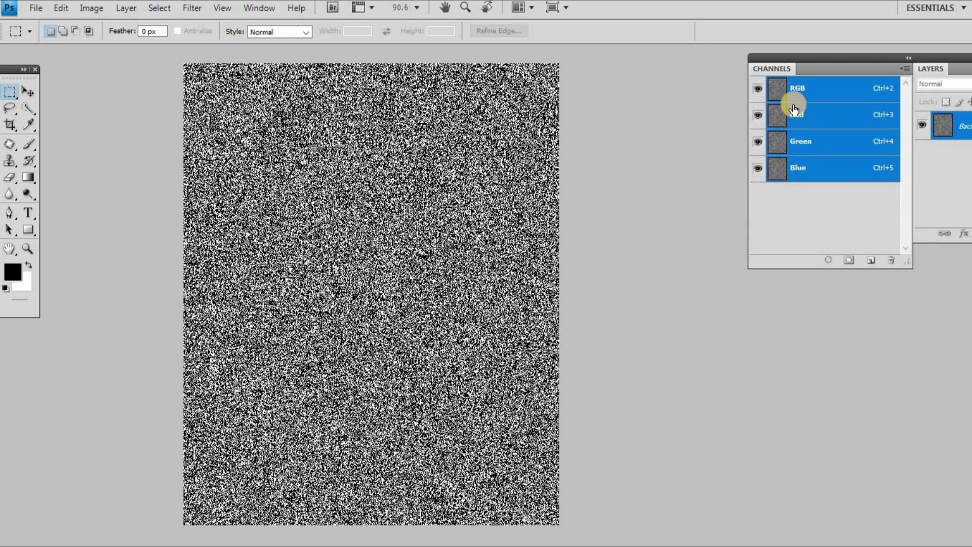
Step: Emboss only the Red channel with a 180° angle, 3 pixels height and 500% amount
{"action": "left_click", "coordinate": [814, 118]}
{"action": "left_click", "coordinate": [205, 11]}
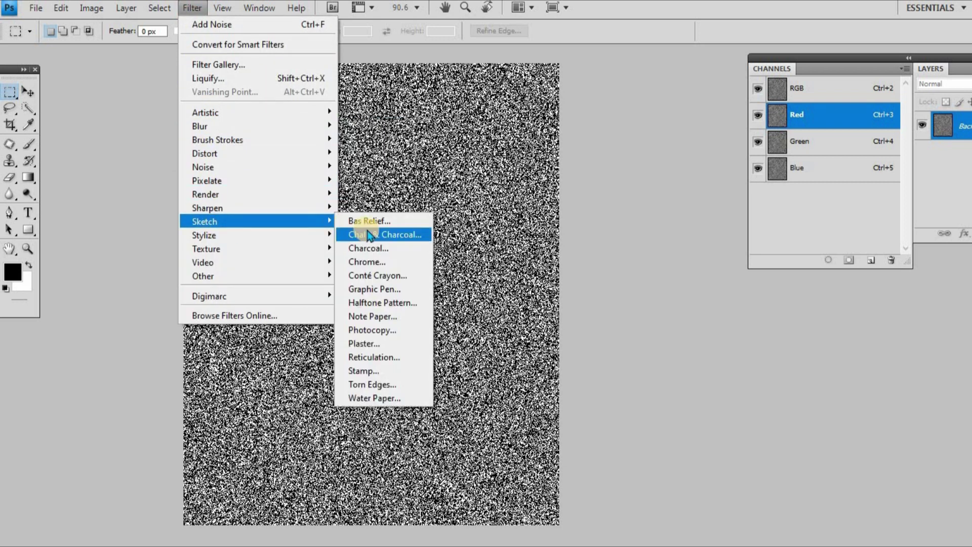
{"action": "mouse_move", "coordinate": [278, 171]}
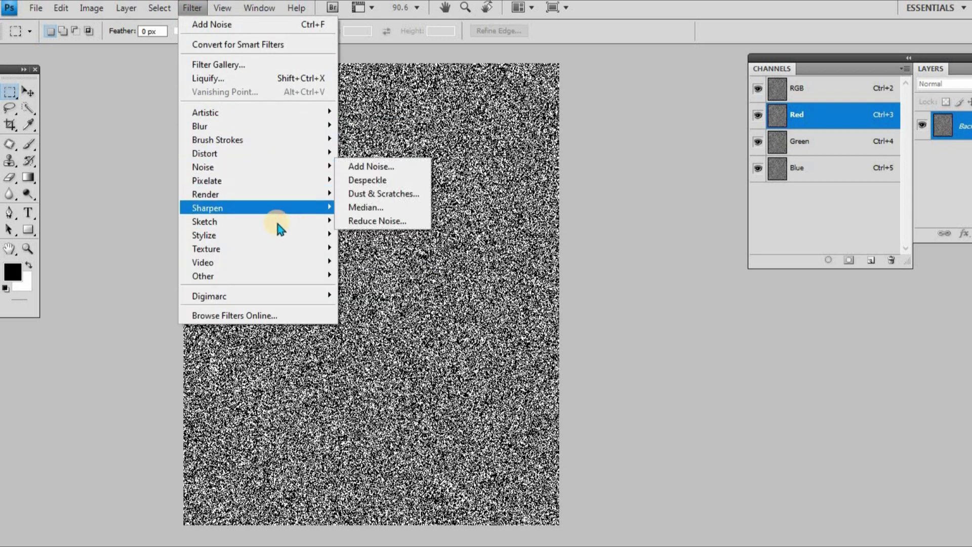
{"action": "mouse_move", "coordinate": [278, 236]}
{"action": "left_click", "coordinate": [359, 248]}
{"action": "left_click", "coordinate": [462, 281]}
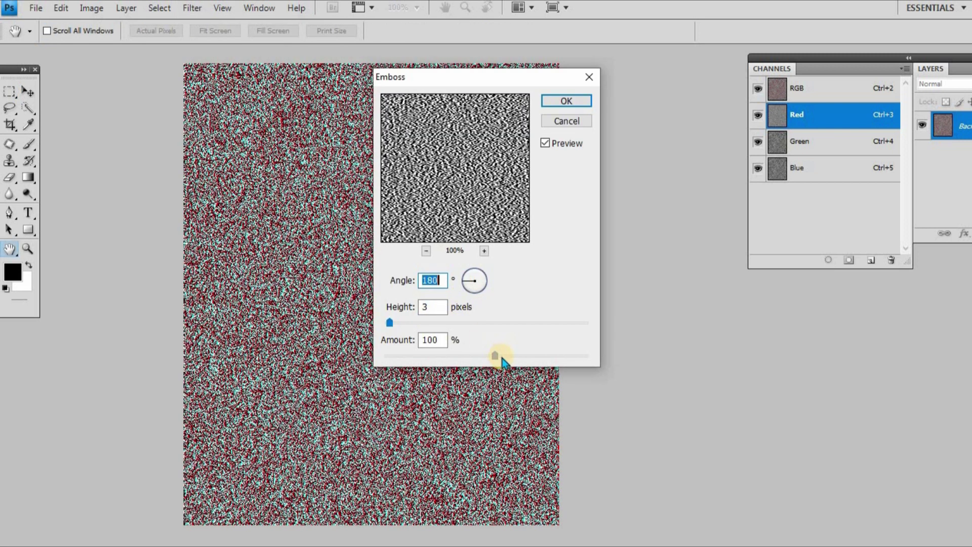
{"action": "left_click", "coordinate": [445, 282]}
{"action": "left_click", "coordinate": [565, 101]}
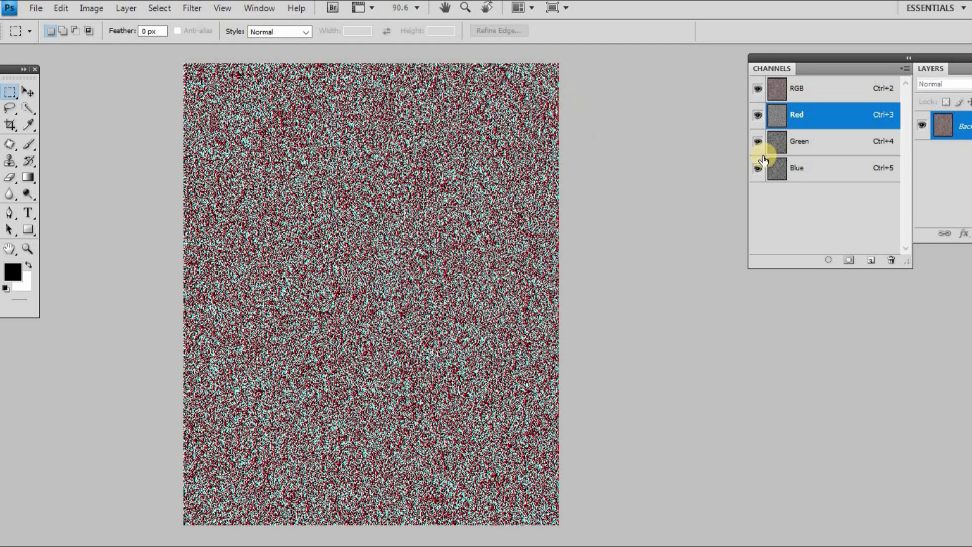
Step: Emboss only the Green channel with a vertical angle, 3 pixels height and 500% amount
{"action": "left_click", "coordinate": [809, 144]}
{"action": "key", "text": "ctrl+alt+f"}
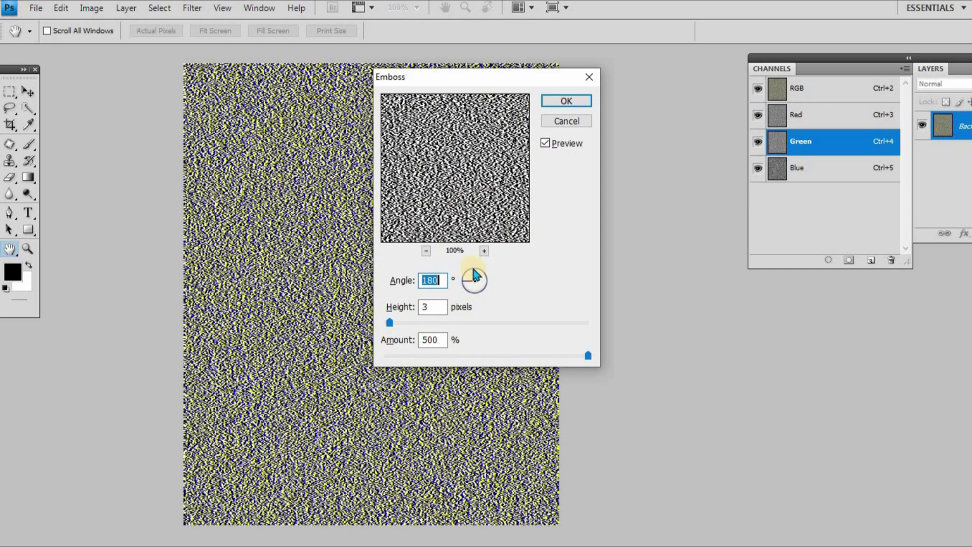
{"action": "left_click", "coordinate": [475, 276]}
{"action": "double_click", "coordinate": [437, 279]}
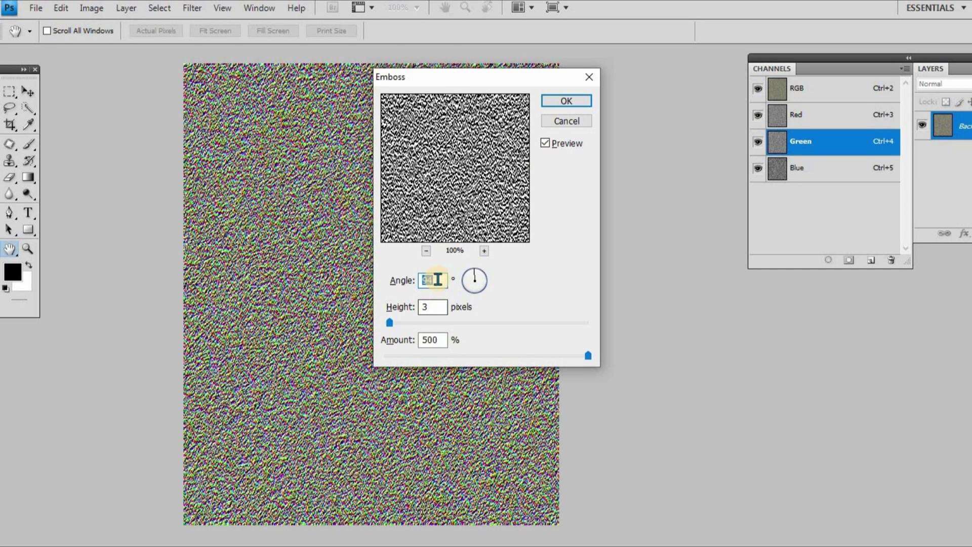
{"action": "left_click", "coordinate": [567, 101]}
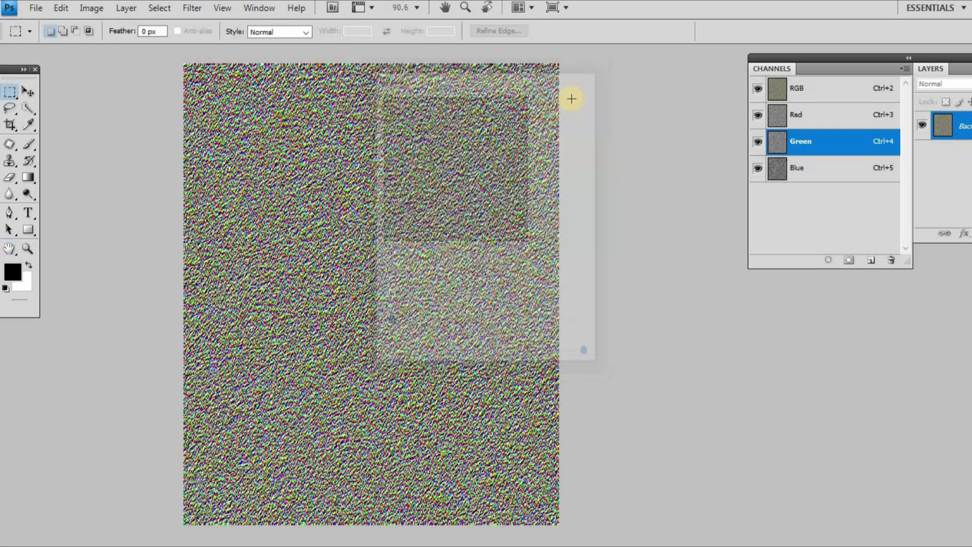
Step: Reactivate the composite RGB channel and convert the locked Background into a regular layer
{"action": "left_click", "coordinate": [800, 97]}
{"action": "scroll", "coordinate": [487, 236], "scroll_direction": "down", "scroll_amount": 3}
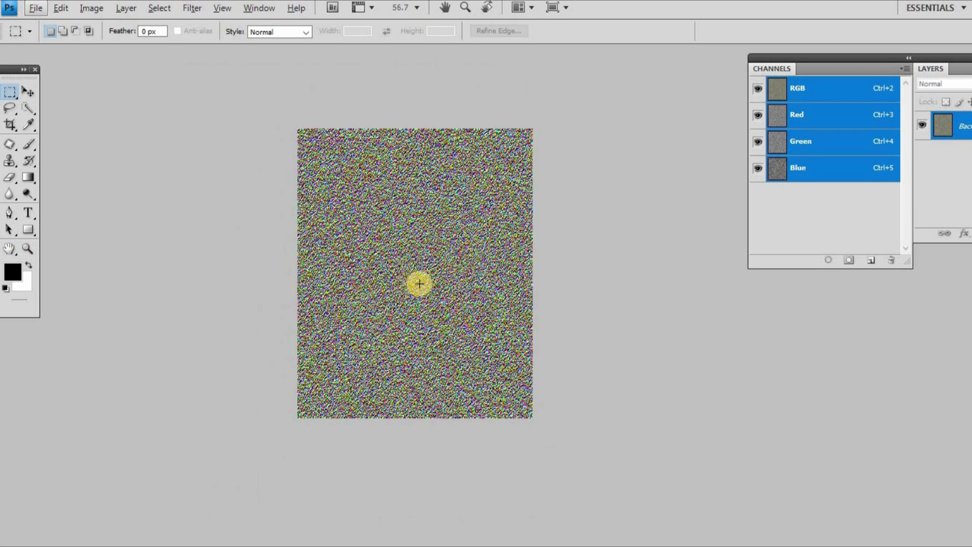
{"action": "left_click_drag", "start_coordinate": [930, 69], "coordinate": [664, 74]}
{"action": "double_click", "coordinate": [716, 133], "text": "alt"}
{"action": "key", "text": "ctrl+t"}
{"action": "scroll", "coordinate": [413, 346], "scroll_direction": "down", "scroll_amount": 3}
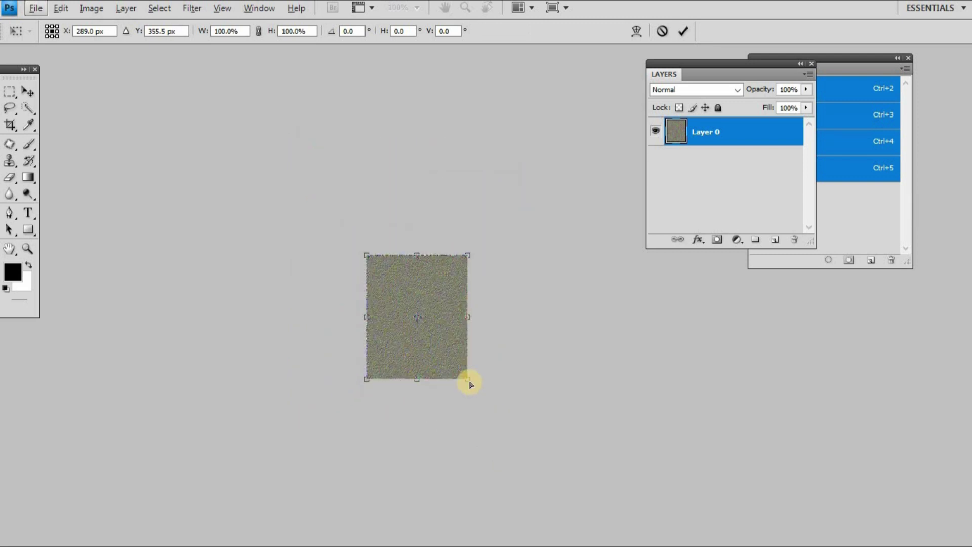
{"action": "left_click_drag", "start_coordinate": [491, 384], "coordinate": [538, 380]}
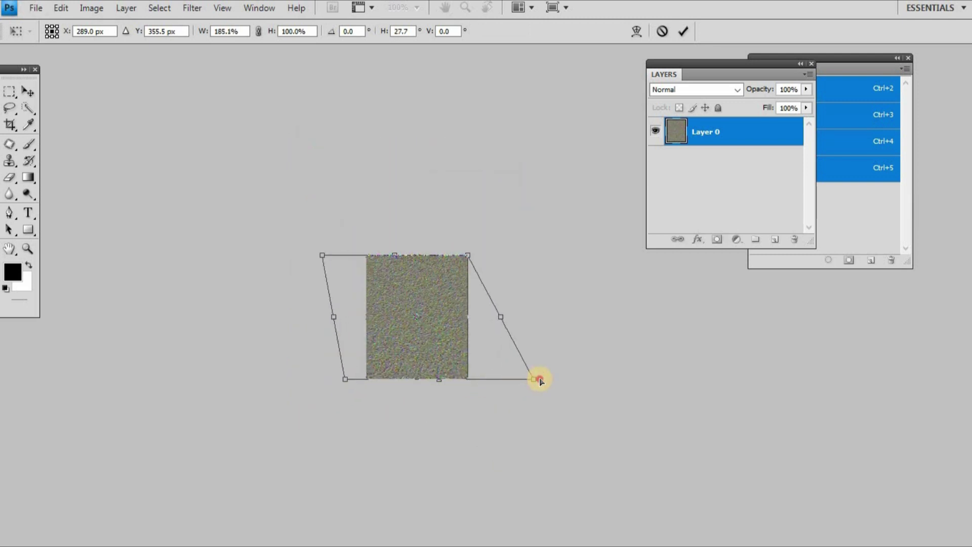
{"action": "key", "text": "Escape"}
Step: Transform the noise layer in perspective, spreading its lower corners outward to about 1005% width
{"action": "key", "text": "ctrl+t"}
{"action": "left_click_drag", "start_coordinate": [473, 380], "coordinate": [929, 271]}
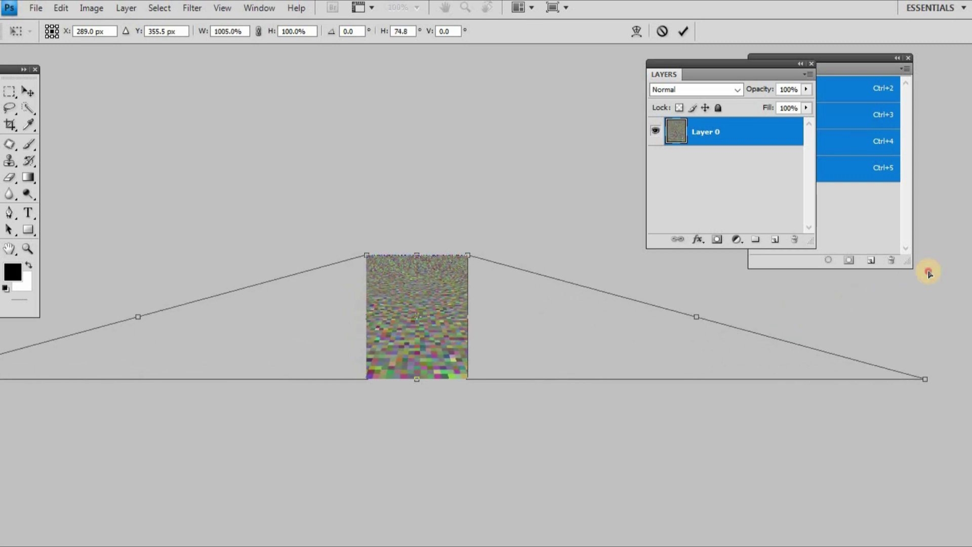
{"action": "key", "text": "Return"}
Step: Select the whole canvas, spread the texture's lower corners outward in perspective again and stretch its lower edge downward
{"action": "key", "text": "ctrl+0"}
{"action": "scroll", "coordinate": [436, 254], "scroll_direction": "down", "scroll_amount": 5}
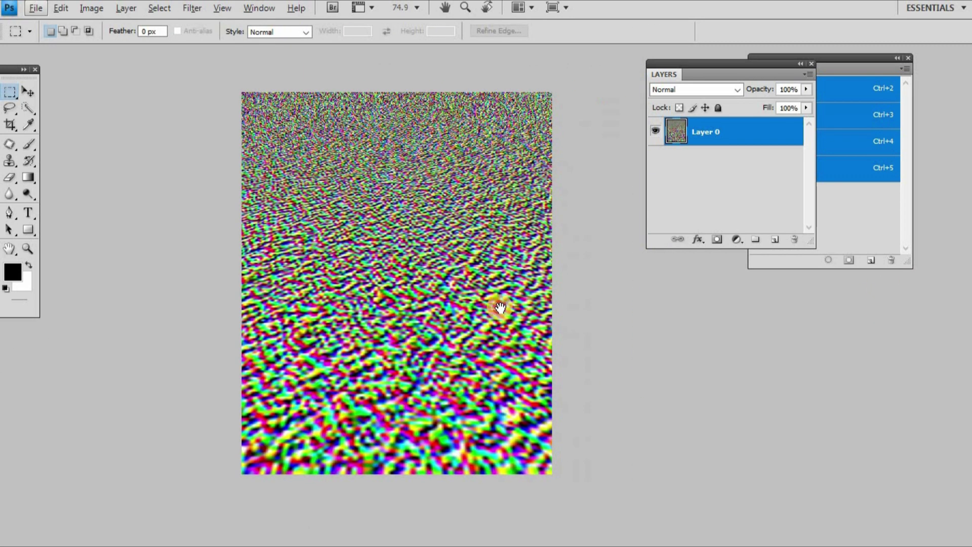
{"action": "scroll", "coordinate": [466, 312], "scroll_direction": "up", "scroll_amount": 2}
{"action": "key", "text": "ctrl+a"}
{"action": "key", "text": "ctrl+t"}
{"action": "left_click_drag", "start_coordinate": [570, 427], "coordinate": [810, 353]}
{"action": "left_click_drag", "start_coordinate": [457, 439], "coordinate": [458, 503]}
{"action": "key", "text": "Return"}
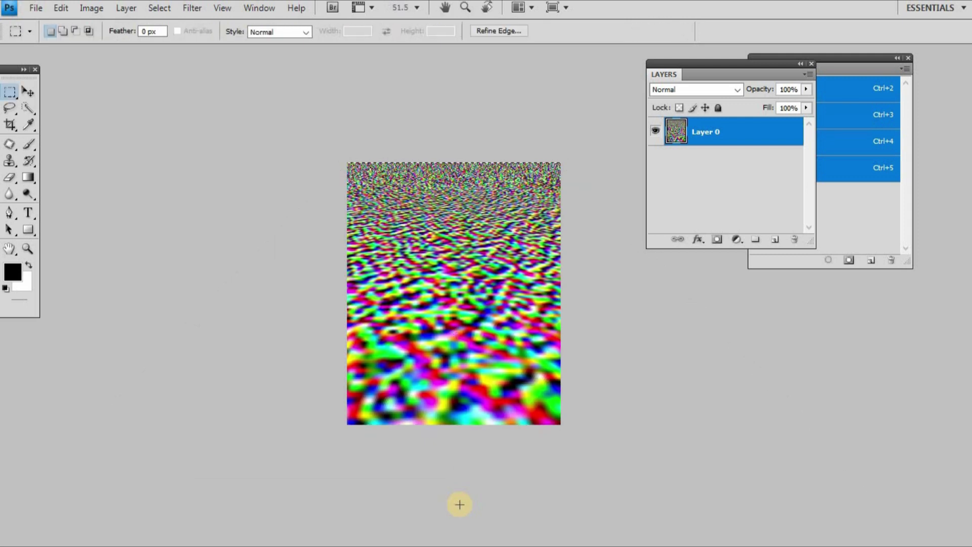
Step: Save the texture as a Photoshop file named Water ripple in the 06 Leaf Water Drop folder and close it
{"action": "key", "text": "v"}
{"action": "key", "text": "ctrl+shift+s"}
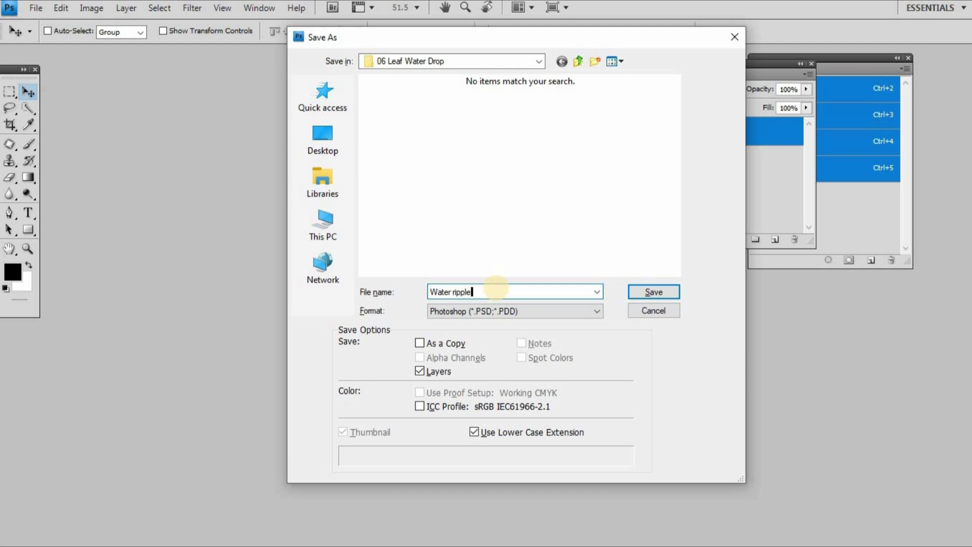
{"action": "key", "text": "Return"}
{"action": "left_click", "coordinate": [643, 168]}
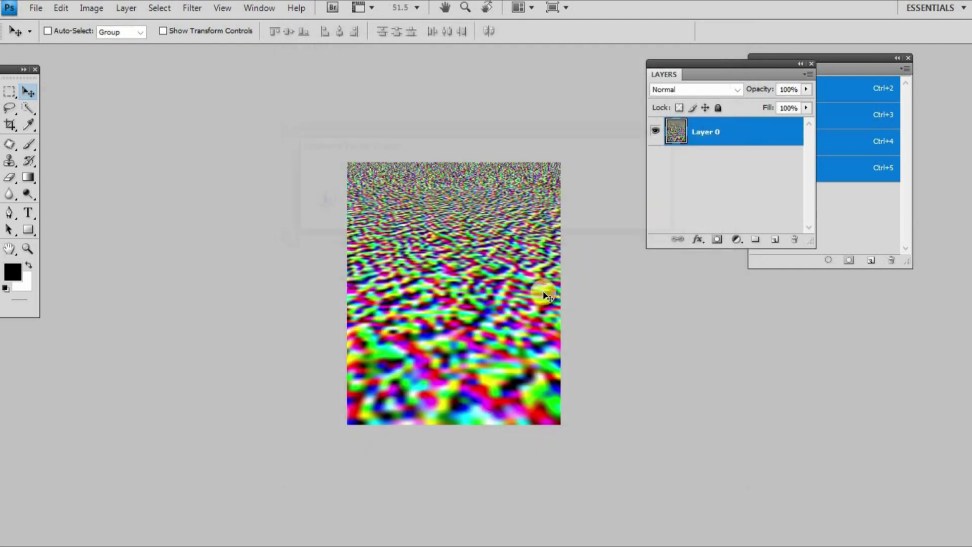
{"action": "key", "text": "ctrl+w"}
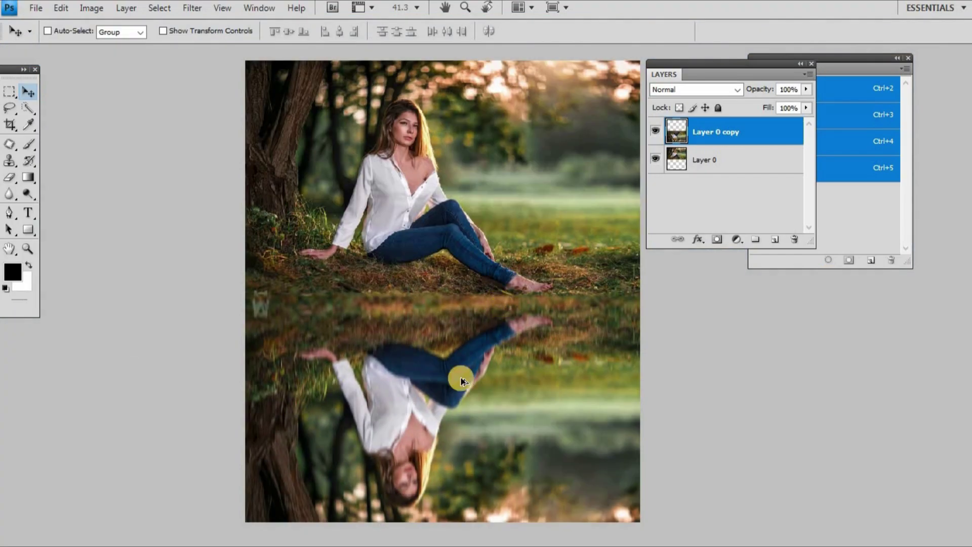
Step: Convert the flipped Layer 0 copy into a smart object and move the layer list clear of the image
{"action": "key", "text": "ctrl+plus"}
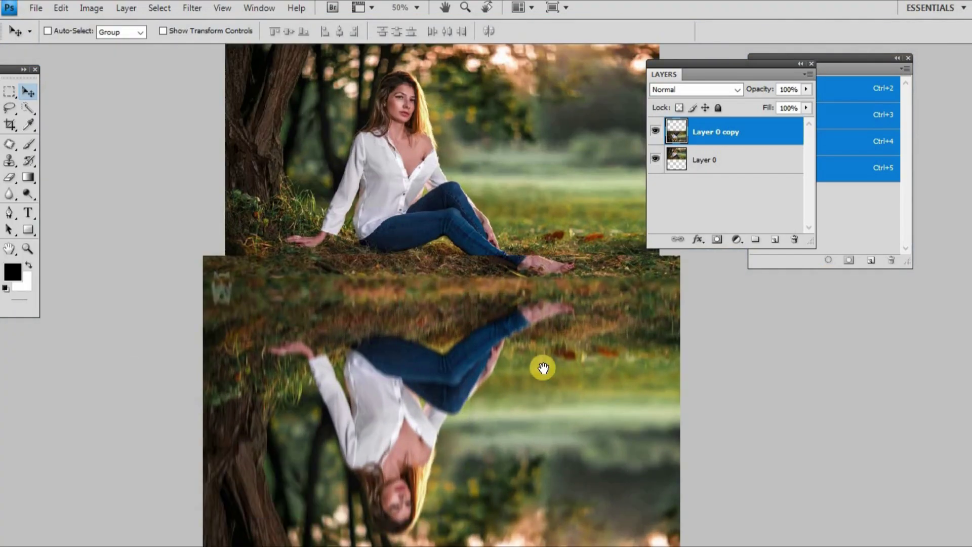
{"action": "scroll", "coordinate": [506, 304], "scroll_direction": "up", "scroll_amount": 2}
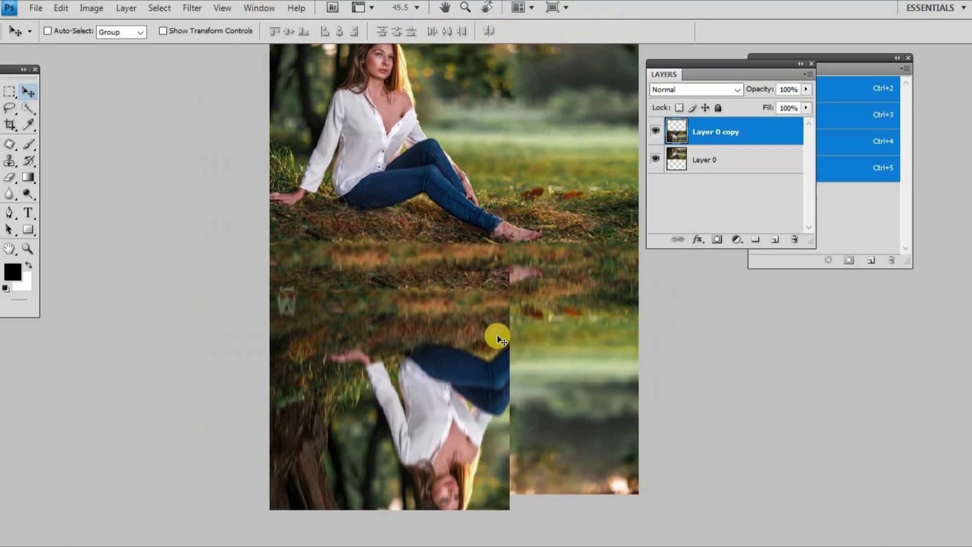
{"action": "left_click_drag", "start_coordinate": [496, 336], "coordinate": [399, 279]}
{"action": "scroll", "coordinate": [354, 341], "scroll_direction": "up", "scroll_amount": 1}
{"action": "left_click_drag", "start_coordinate": [366, 334], "coordinate": [361, 306]}
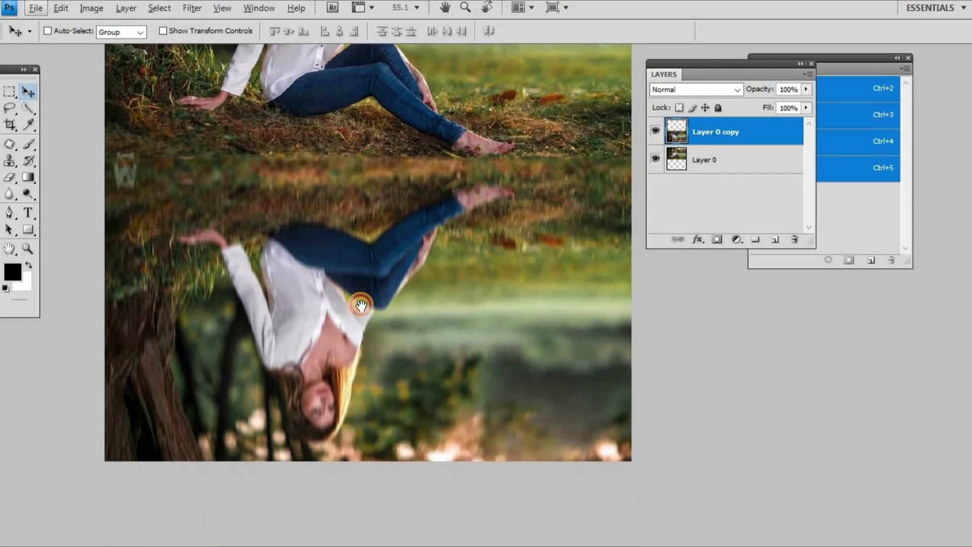
{"action": "scroll", "coordinate": [368, 316], "scroll_direction": "up", "scroll_amount": 1}
{"action": "right_click", "coordinate": [720, 130]}
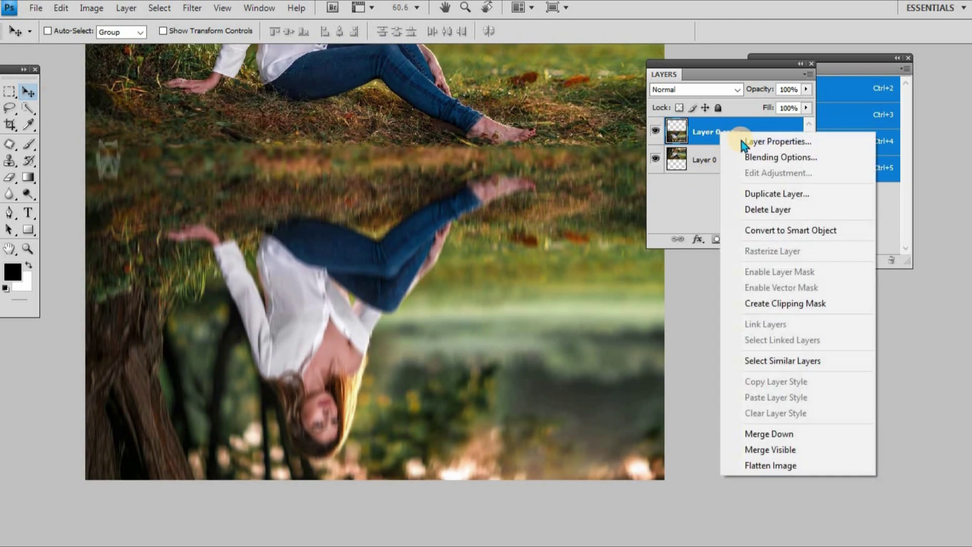
{"action": "left_click", "coordinate": [788, 230]}
{"action": "left_click_drag", "start_coordinate": [767, 104], "coordinate": [832, 286]}
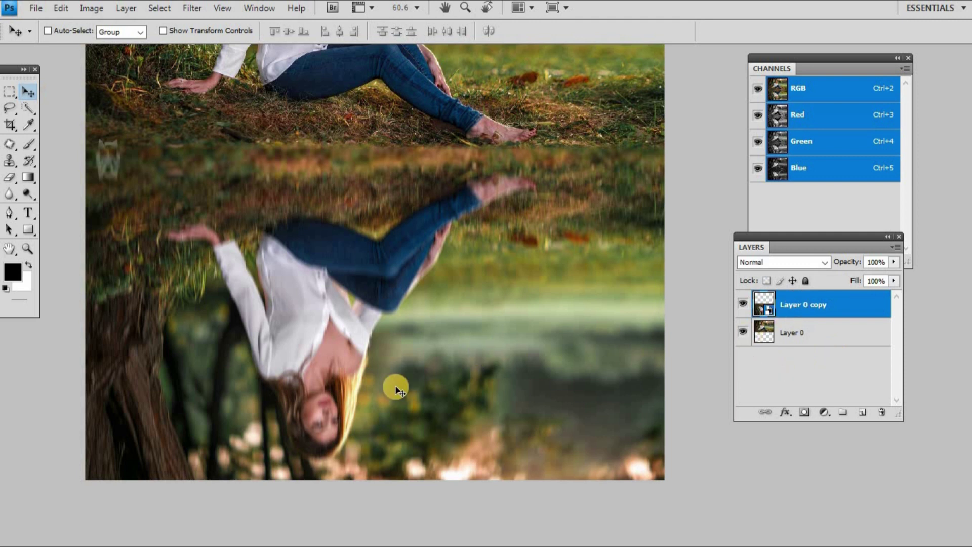
Step: Displace Layer 0 copy with water ripples.psd at horizontal scale 10 and vertical scale 120, using Stretch To Fit and Repeat Edge Pixels
{"action": "left_click", "coordinate": [184, 11]}
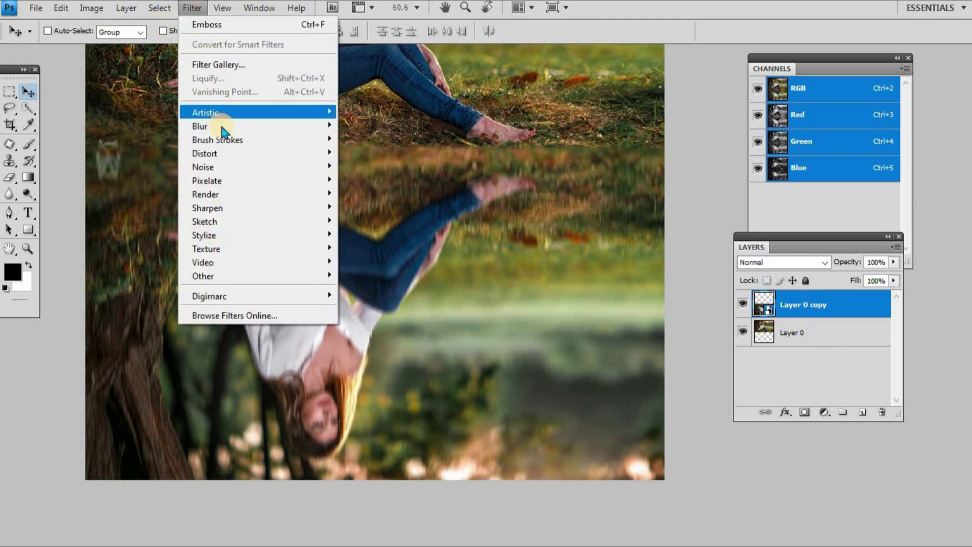
{"action": "left_click", "coordinate": [225, 153]}
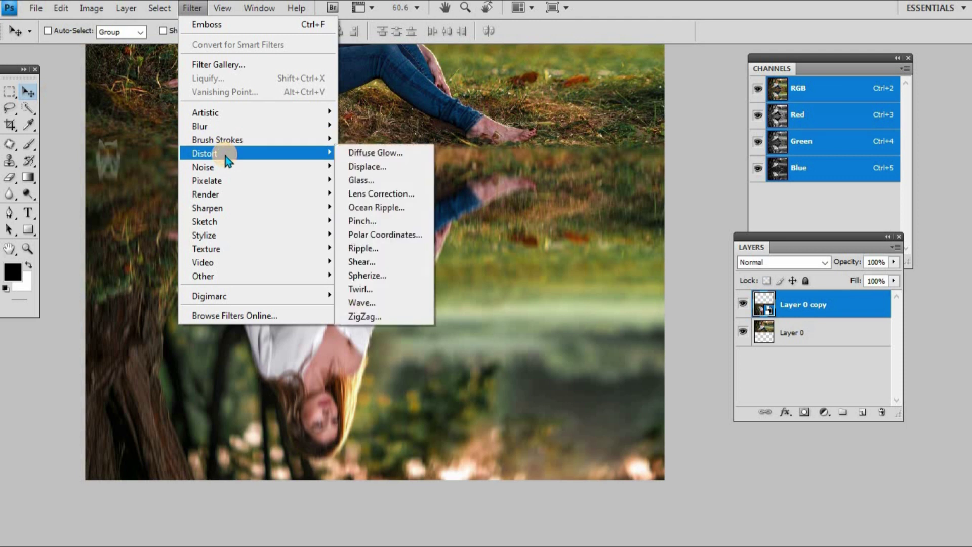
{"action": "left_click", "coordinate": [361, 166]}
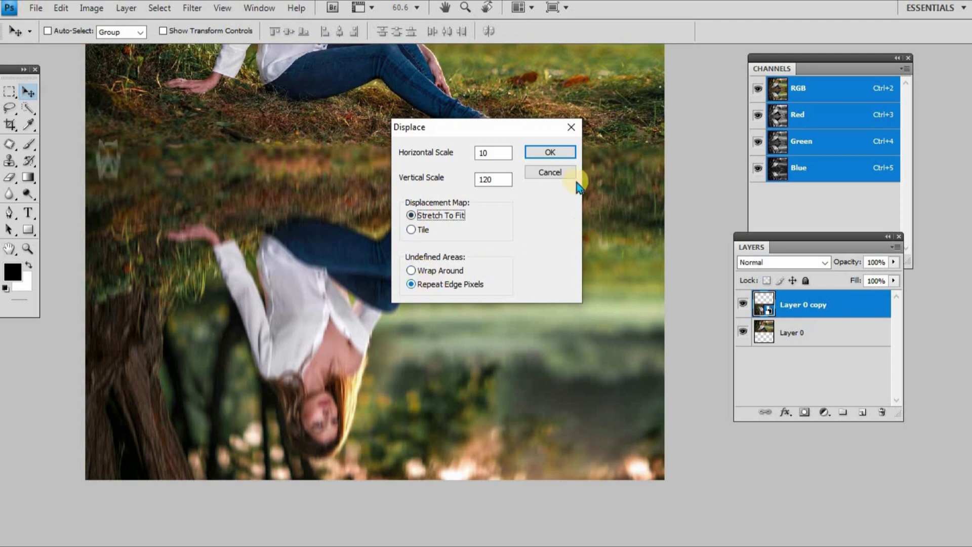
{"action": "left_click", "coordinate": [550, 152]}
{"action": "left_click", "coordinate": [65, 86]}
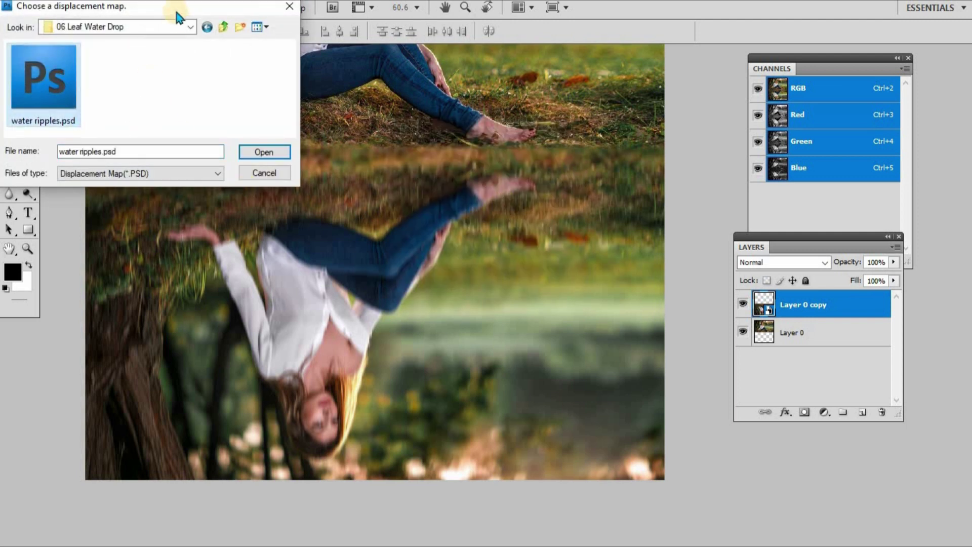
{"action": "left_click", "coordinate": [355, 185]}
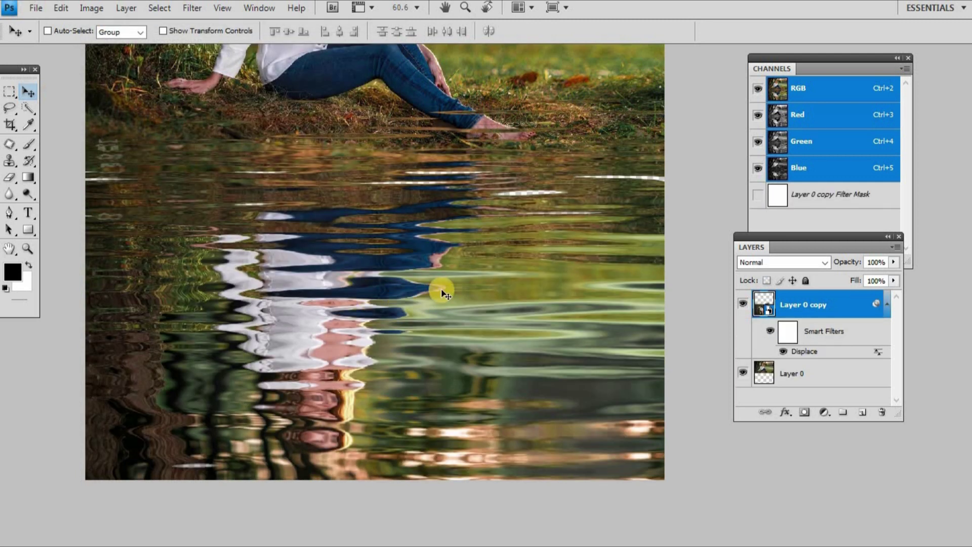
Step: Add a white layer mask to the rippled Layer 0 copy and activate the Brush tool
{"action": "scroll", "coordinate": [491, 287], "scroll_direction": "down", "scroll_amount": 4}
{"action": "left_click_drag", "start_coordinate": [521, 294], "coordinate": [484, 375]}
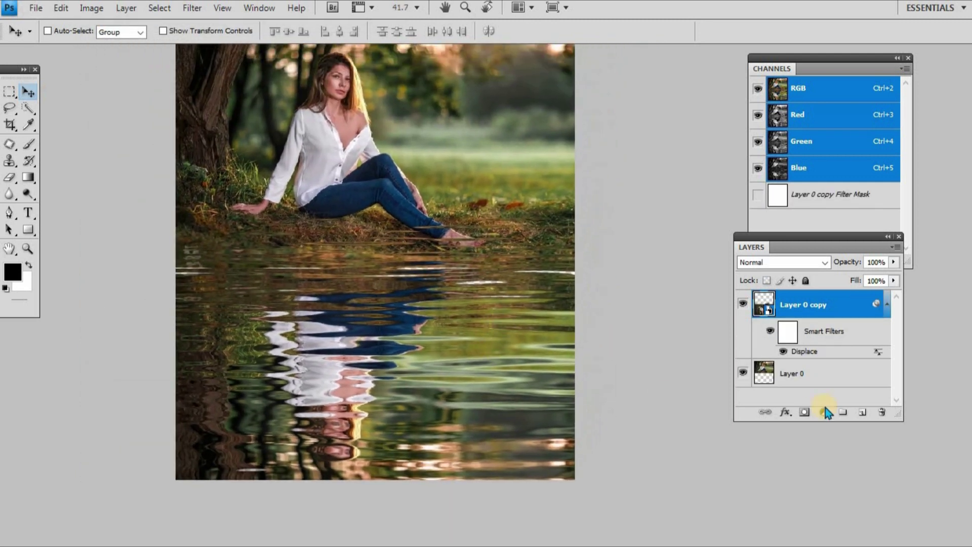
{"action": "left_click", "coordinate": [803, 413]}
{"action": "key", "text": "x"}
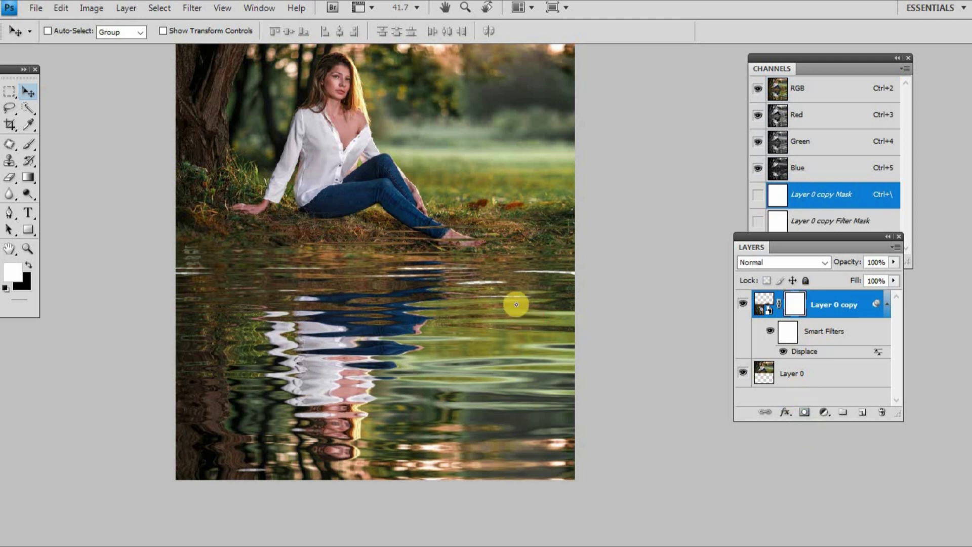
{"action": "key", "text": "b"}
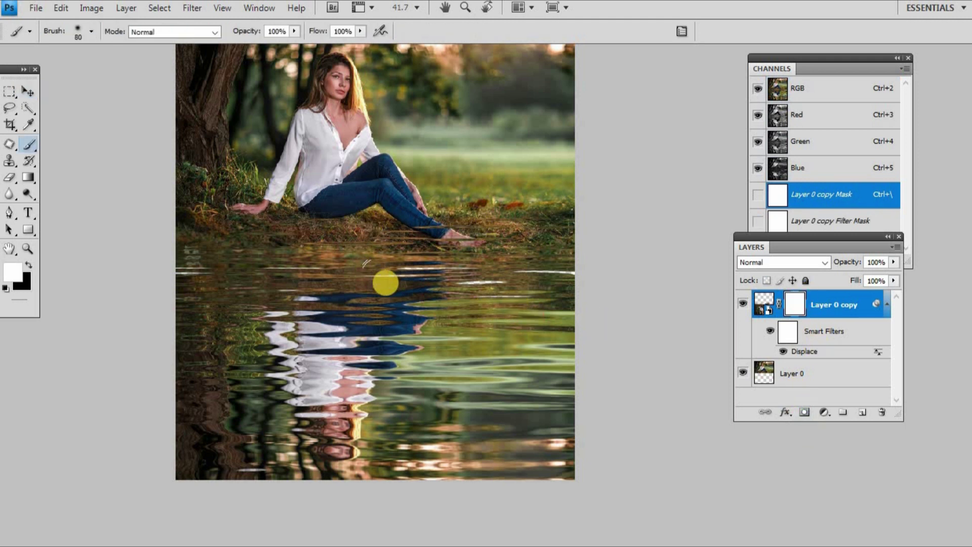
{"action": "key", "text": "bracketright"}
{"action": "key", "text": "bracketright"}
{"action": "key", "text": "bracketright"}
{"action": "key", "text": "bracketright"}
{"action": "mouse_move", "coordinate": [565, 213]}
{"action": "left_mouse_down"}
{"action": "mouse_move", "coordinate": [350, 211]}
{"action": "mouse_move", "coordinate": [385, 245]}
{"action": "left_mouse_up"}
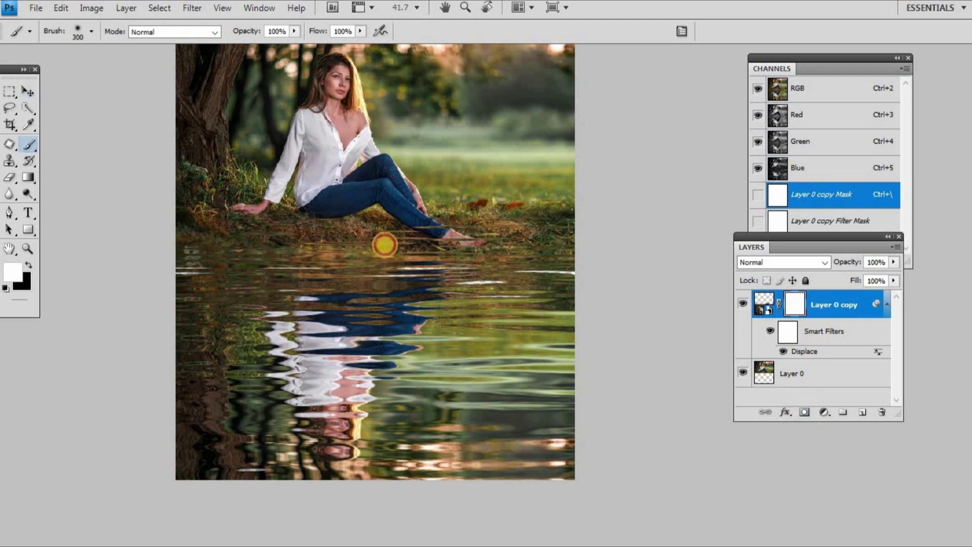
{"action": "key", "text": "x"}
{"action": "left_click_drag", "start_coordinate": [516, 208], "coordinate": [129, 208]}
{"action": "mouse_move", "coordinate": [439, 203]}
{"action": "left_mouse_down"}
{"action": "mouse_move", "coordinate": [537, 203]}
{"action": "mouse_move", "coordinate": [410, 205]}
{"action": "mouse_move", "coordinate": [563, 204]}
{"action": "mouse_move", "coordinate": [381, 214]}
{"action": "left_mouse_up"}
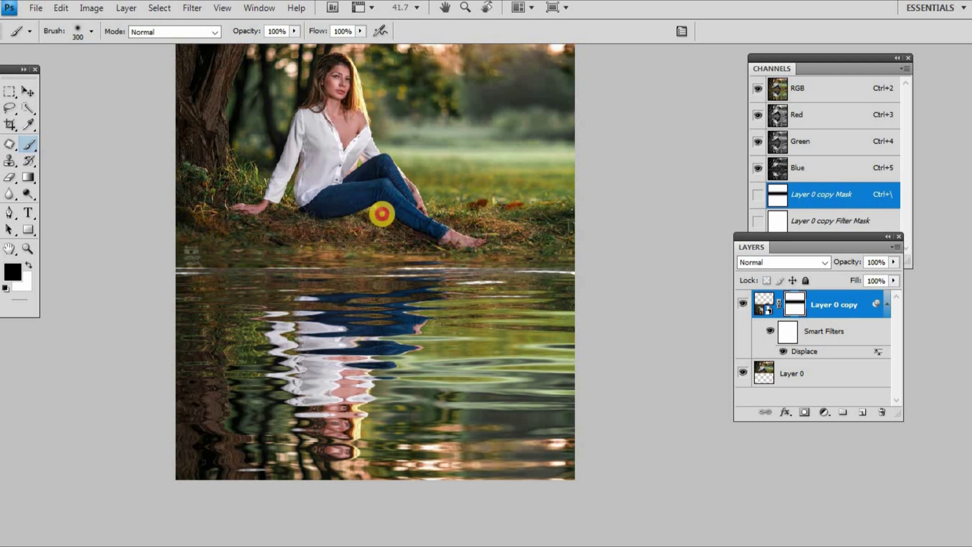
{"action": "key", "text": "ctrl+alt+z"}
{"action": "key", "text": "ctrl+alt+z"}
{"action": "key", "text": "ctrl+alt+z"}
{"action": "key", "text": "ctrl+alt+z"}
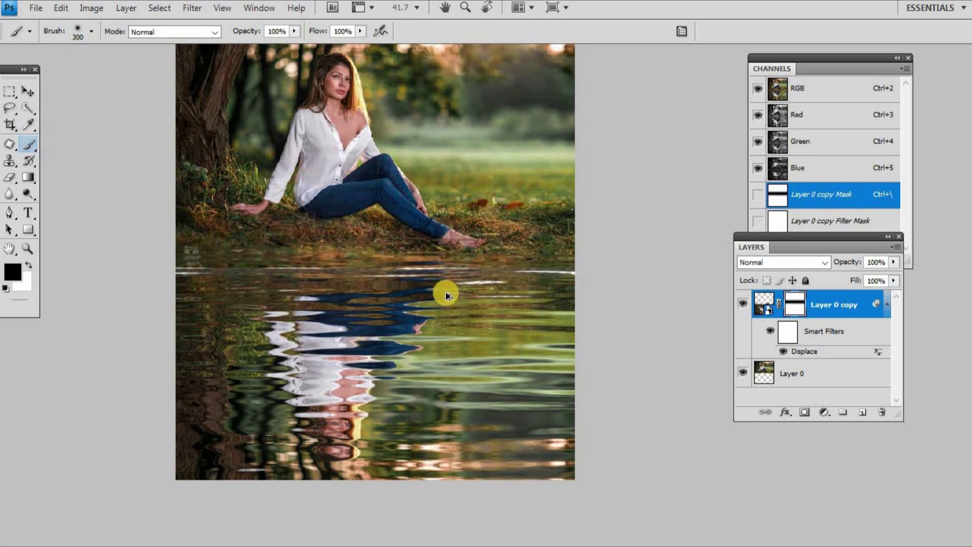
Step: Paint black on the Layer 0 copy mask with a soft 100 px brush, hiding the ripples over the grassy bank, hand and feet
{"action": "right_click", "coordinate": [393, 273]}
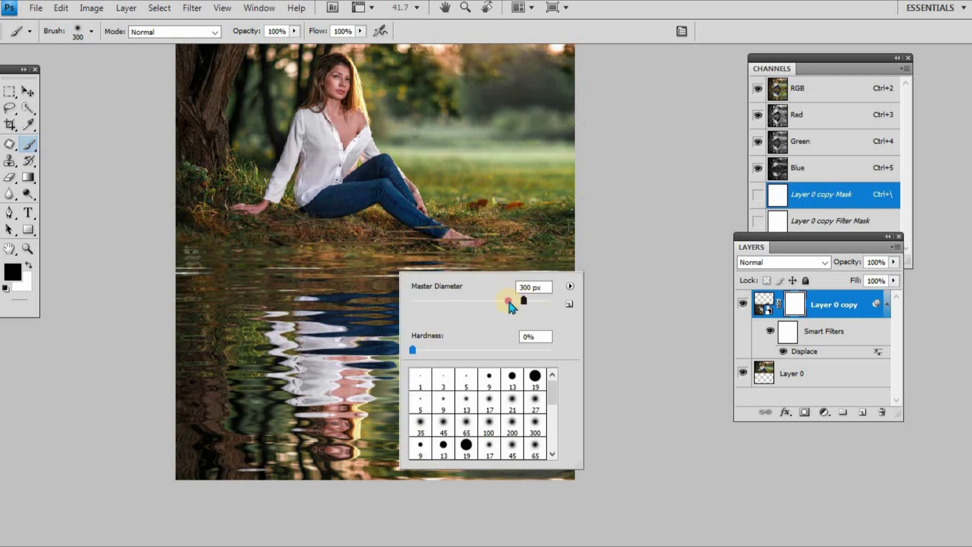
{"action": "key", "text": "Return"}
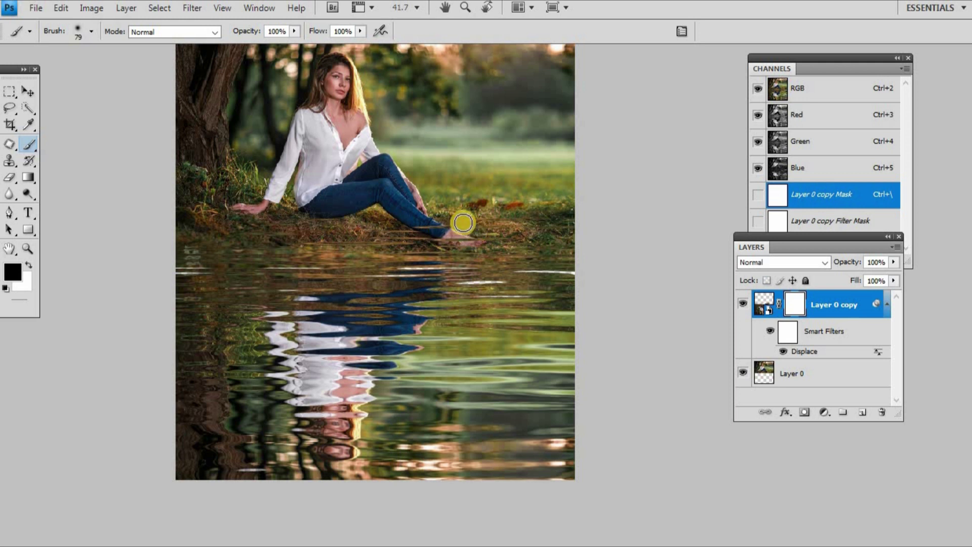
{"action": "scroll", "coordinate": [460, 191], "scroll_direction": "up", "scroll_amount": 2}
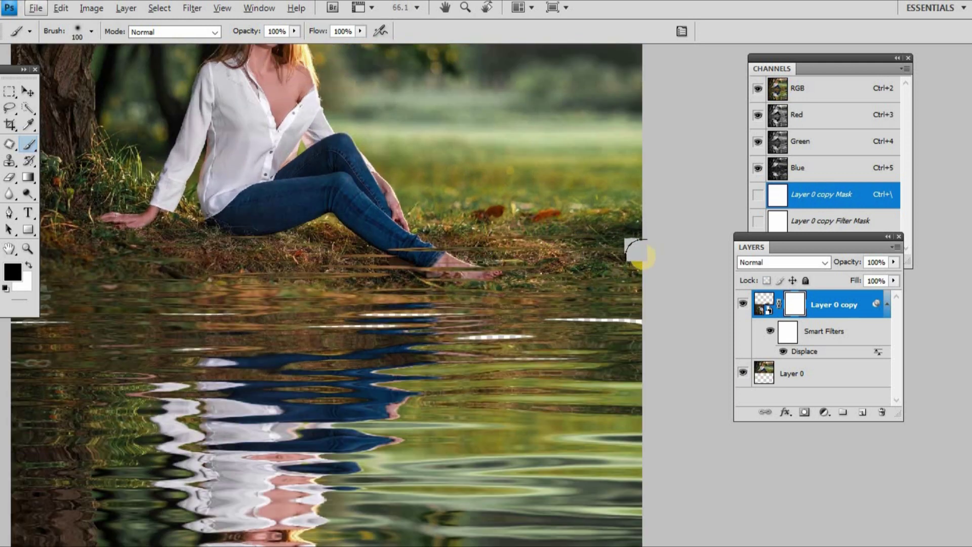
{"action": "left_click_drag", "start_coordinate": [650, 243], "coordinate": [116, 241]}
{"action": "scroll", "coordinate": [330, 216], "scroll_direction": "down", "scroll_amount": 1}
{"action": "mouse_move", "coordinate": [293, 254]}
{"action": "left_mouse_down"}
{"action": "mouse_move", "coordinate": [252, 255]}
{"action": "mouse_move", "coordinate": [631, 260]}
{"action": "mouse_move", "coordinate": [371, 262]}
{"action": "left_mouse_up"}
{"action": "scroll", "coordinate": [367, 264], "scroll_direction": "down", "scroll_amount": 2}
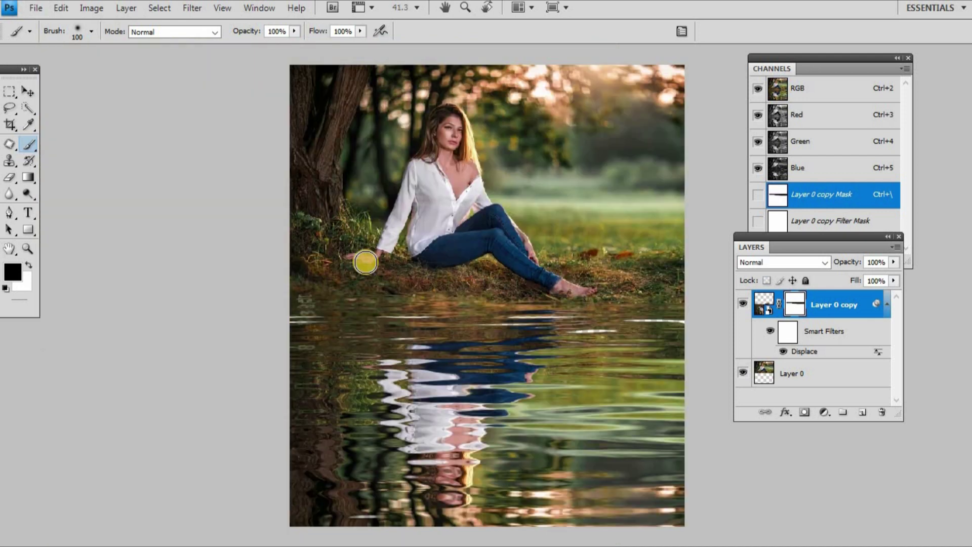
{"action": "key", "text": "v"}
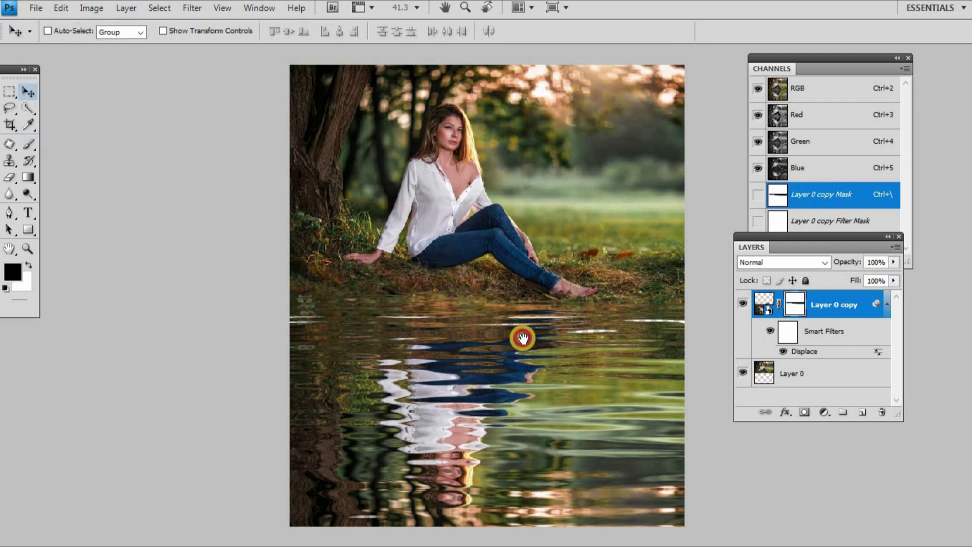
{"action": "left_click_drag", "start_coordinate": [534, 338], "coordinate": [475, 324]}
{"action": "left_click", "coordinate": [819, 304]}
{"action": "scroll", "coordinate": [496, 335], "scroll_direction": "down", "scroll_amount": 1}
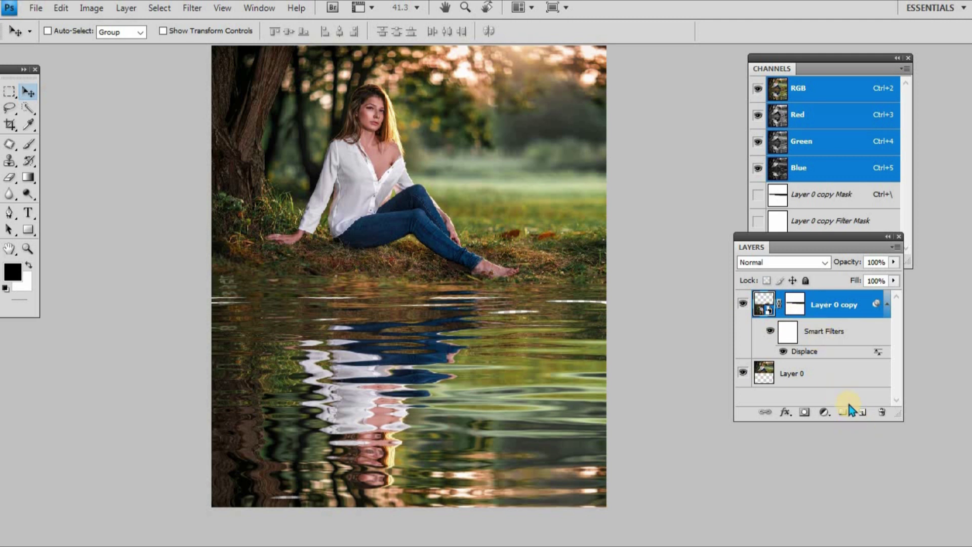
{"action": "key", "text": "ctrl+j"}
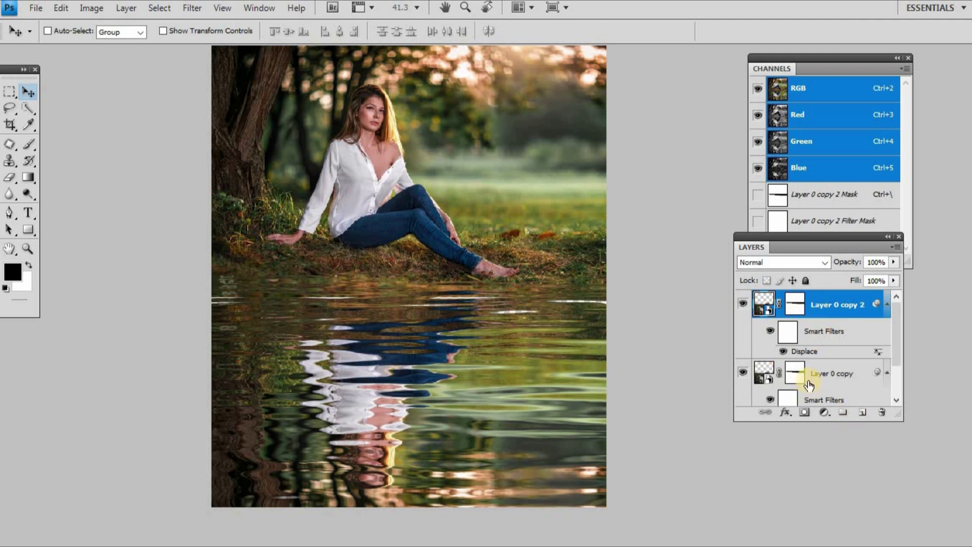
{"action": "key", "text": "ctrl+z"}
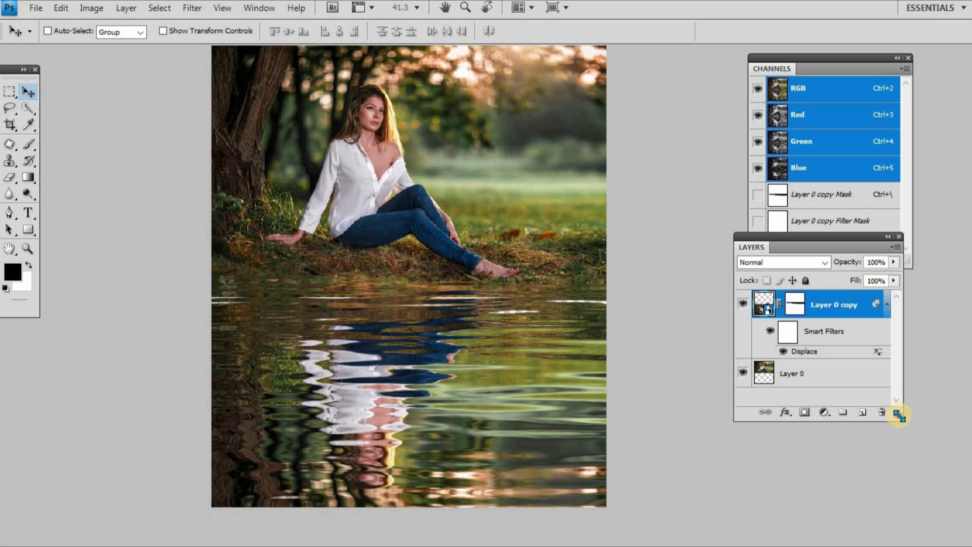
Step: Add a Color Balance adjustment layer above Layer 0 copy, shifting the midtones to green +83 and blue about +52
{"action": "left_click_drag", "start_coordinate": [899, 415], "coordinate": [911, 479]}
{"action": "left_click", "coordinate": [836, 476]}
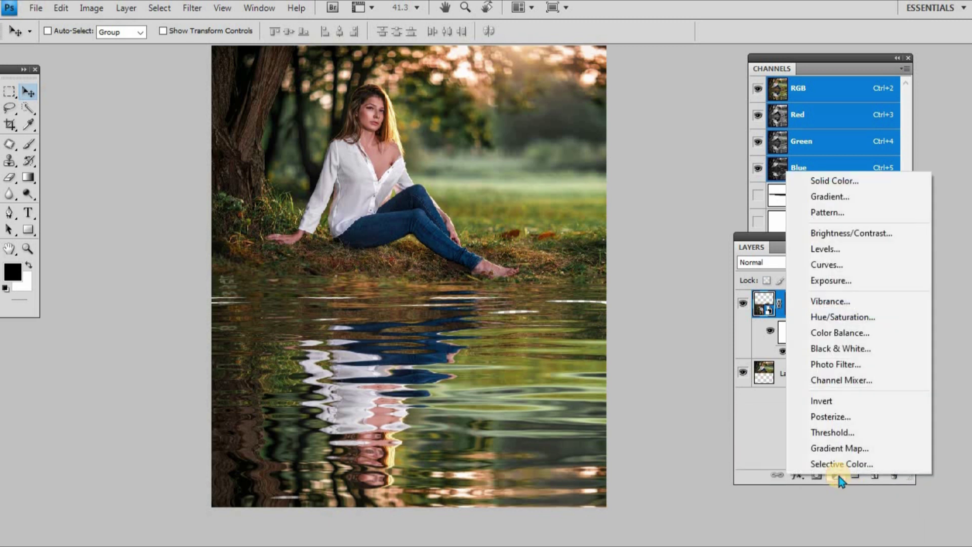
{"action": "left_click", "coordinate": [823, 334]}
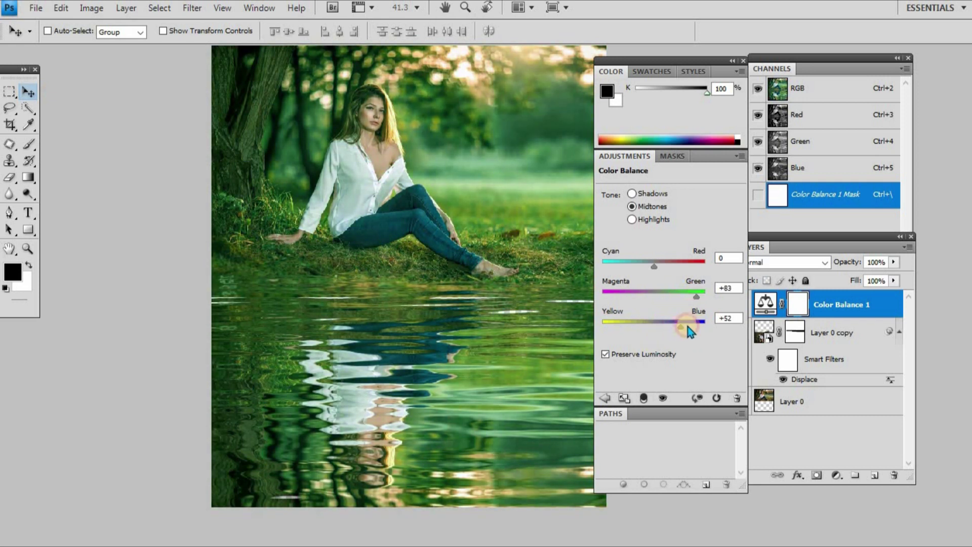
{"action": "left_click", "coordinate": [743, 61]}
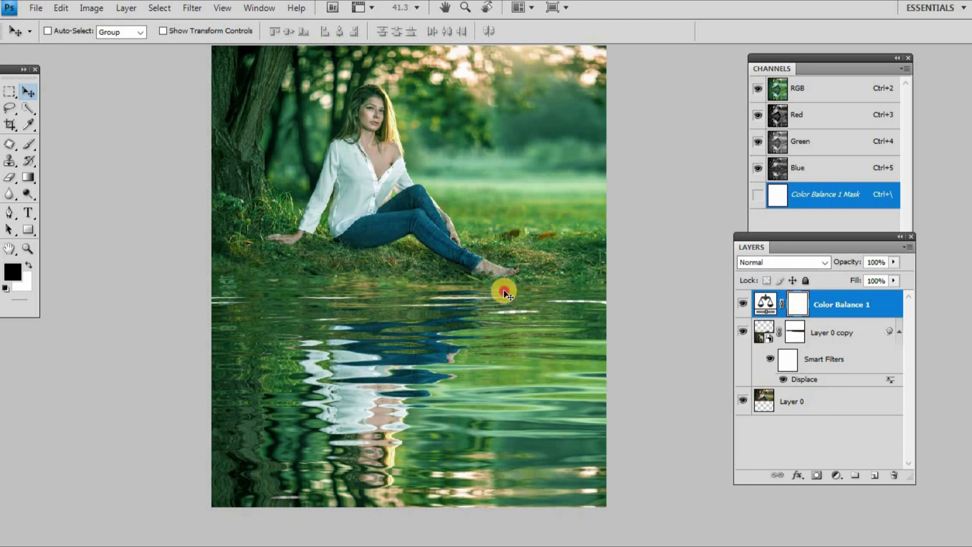
Step: Paint black on the Color Balance mask over the woman, trees and bank with a soft brush, using 250 px along the shoreline
{"action": "key", "text": "b"}
{"action": "key", "text": "bracketright"}
{"action": "key", "text": "bracketright"}
{"action": "key", "text": "bracketright"}
{"action": "key", "text": "bracketright"}
{"action": "key", "text": "bracketright"}
{"action": "key", "text": "bracketright"}
{"action": "key", "text": "bracketright"}
{"action": "mouse_move", "coordinate": [260, 69]}
{"action": "left_mouse_down"}
{"action": "mouse_move", "coordinate": [324, 73]}
{"action": "mouse_move", "coordinate": [147, 86]}
{"action": "mouse_move", "coordinate": [624, 109]}
{"action": "mouse_move", "coordinate": [259, 137]}
{"action": "mouse_move", "coordinate": [395, 163]}
{"action": "mouse_move", "coordinate": [419, 184]}
{"action": "left_mouse_up"}
{"action": "mouse_move", "coordinate": [500, 203]}
{"action": "left_mouse_down"}
{"action": "mouse_move", "coordinate": [193, 200]}
{"action": "mouse_move", "coordinate": [193, 217]}
{"action": "mouse_move", "coordinate": [474, 229]}
{"action": "left_mouse_up"}
{"action": "key", "text": "bracketleft"}
{"action": "key", "text": "bracketleft"}
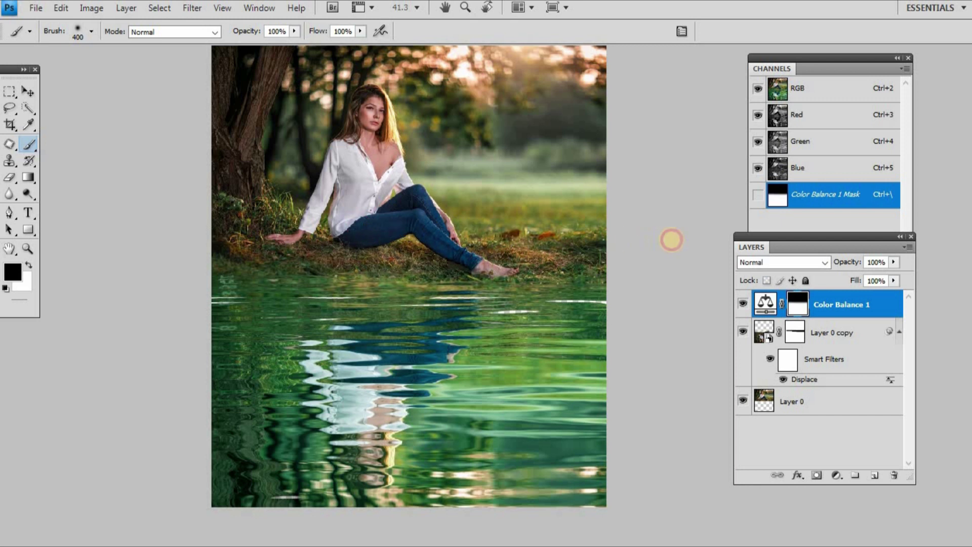
{"action": "mouse_move", "coordinate": [201, 237]}
{"action": "left_mouse_down"}
{"action": "mouse_move", "coordinate": [524, 241]}
{"action": "mouse_move", "coordinate": [115, 245]}
{"action": "left_mouse_up"}
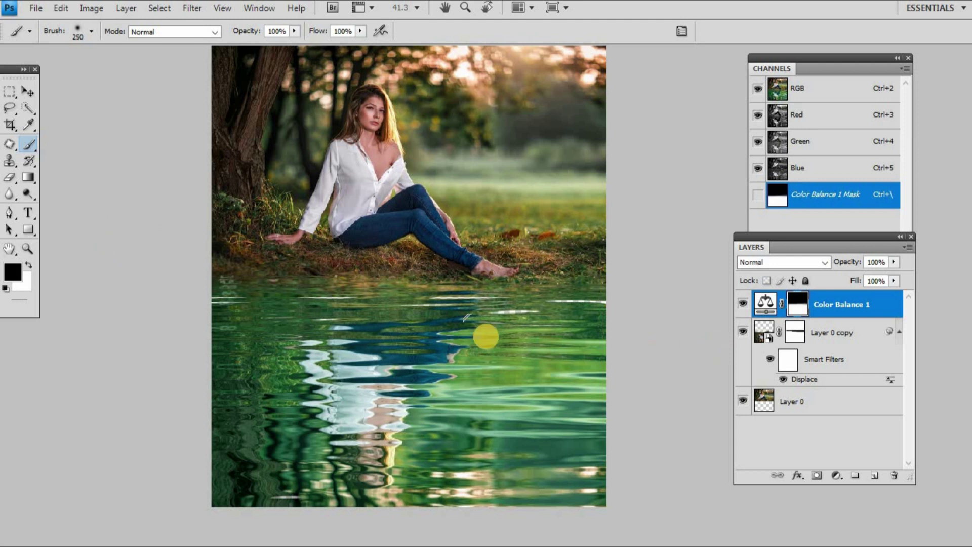
{"action": "key", "text": "v"}
Step: Compare the image with and without the Color Balance adjustment and inspect the woman and shoreline up close
{"action": "left_click", "coordinate": [742, 306]}
{"action": "left_click", "coordinate": [742, 307]}
{"action": "scroll", "coordinate": [577, 307], "scroll_direction": "down", "scroll_amount": 2}
{"action": "scroll", "coordinate": [581, 328], "scroll_direction": "up", "scroll_amount": 1}
{"action": "scroll", "coordinate": [496, 245], "scroll_direction": "up", "scroll_amount": 3}
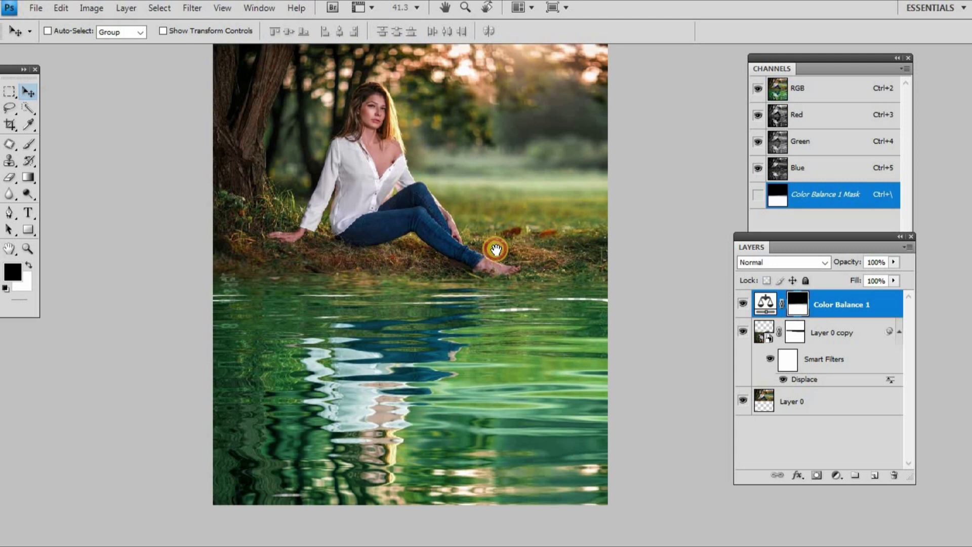
{"action": "scroll", "coordinate": [456, 182], "scroll_direction": "up", "scroll_amount": 2}
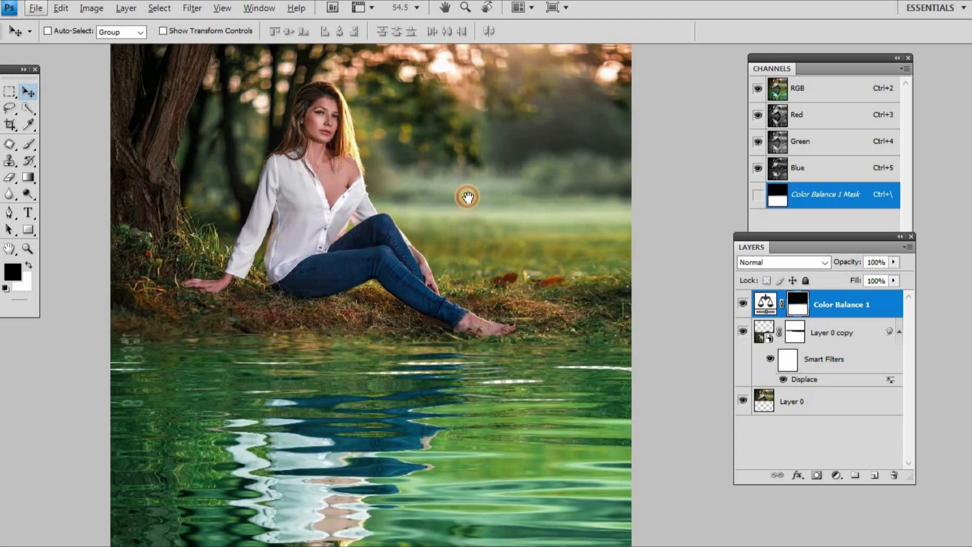
{"action": "scroll", "coordinate": [501, 223], "scroll_direction": "up", "scroll_amount": 1}
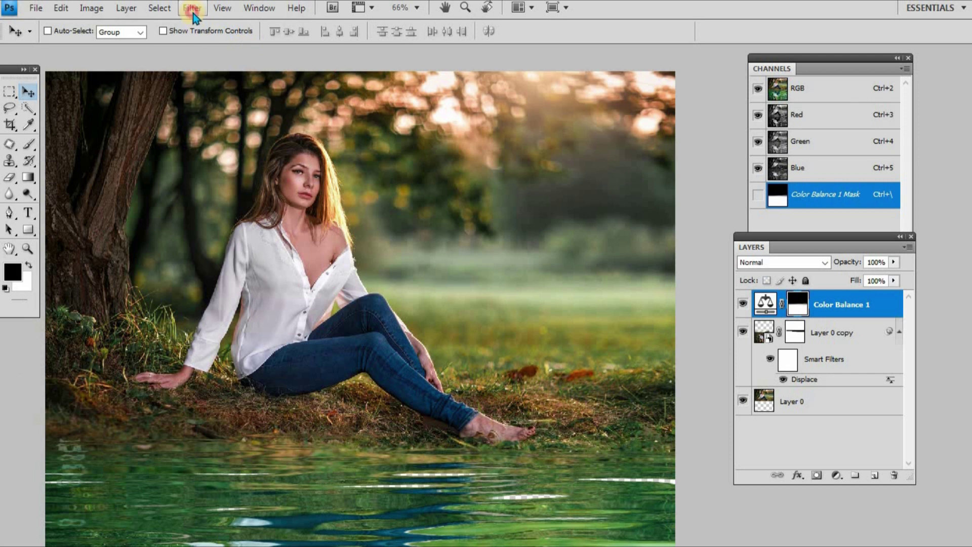
Step: Create a new layer above Color Balance 1 and stamp all visible layers into it
{"action": "left_click", "coordinate": [193, 9]}
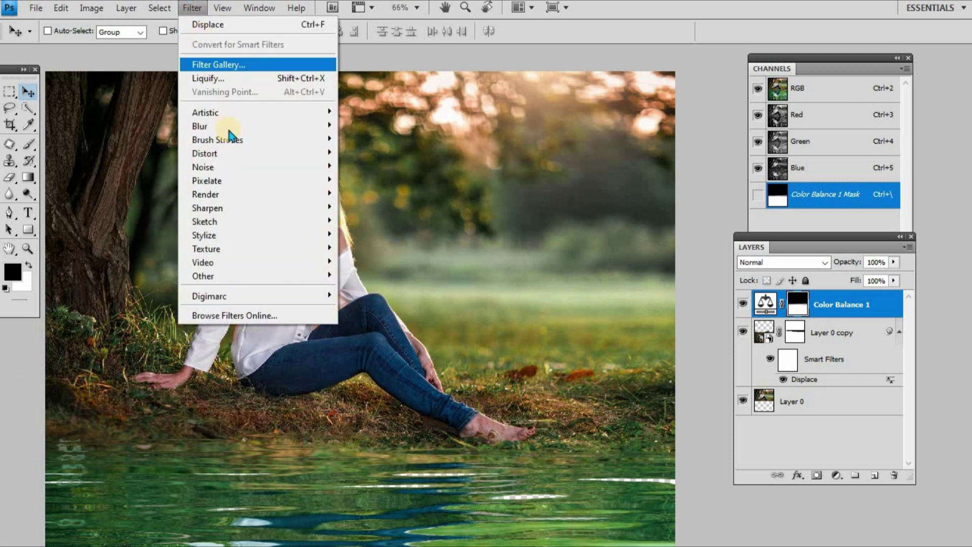
{"action": "left_click", "coordinate": [840, 304]}
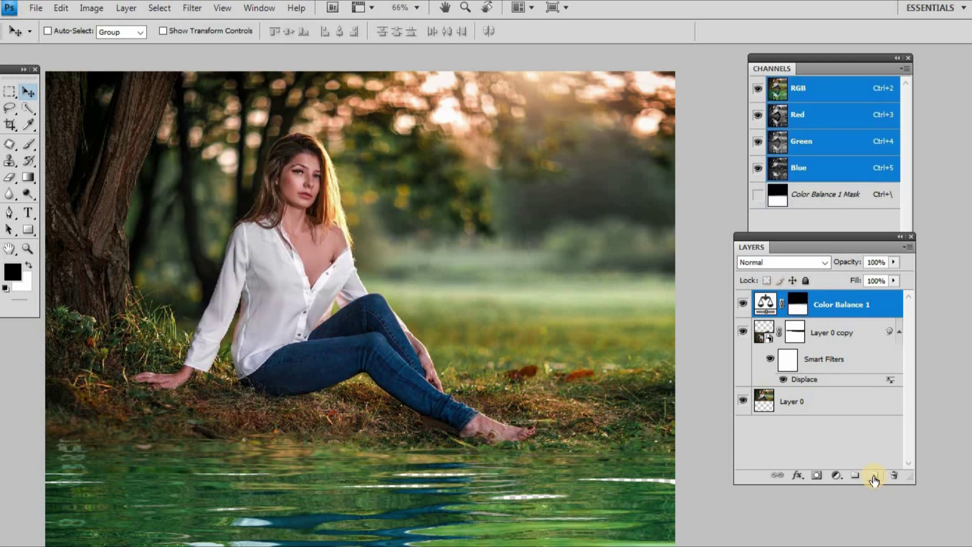
{"action": "left_click", "coordinate": [874, 476]}
{"action": "key", "text": "ctrl+shift+alt+e"}
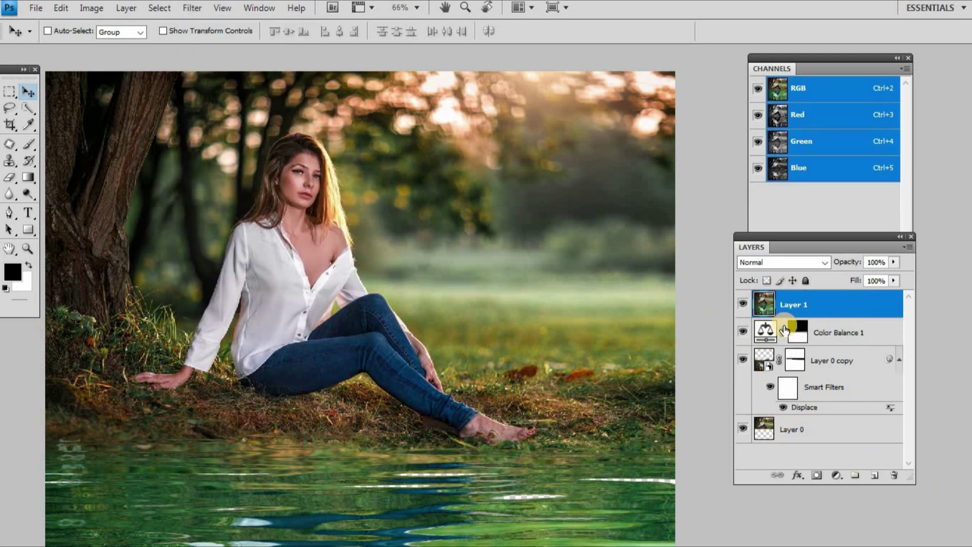
Step: Render a 50-300mm Zoom lens flare on Layer 1, centred in the bright trees just beyond the woman's head
{"action": "left_click", "coordinate": [195, 9]}
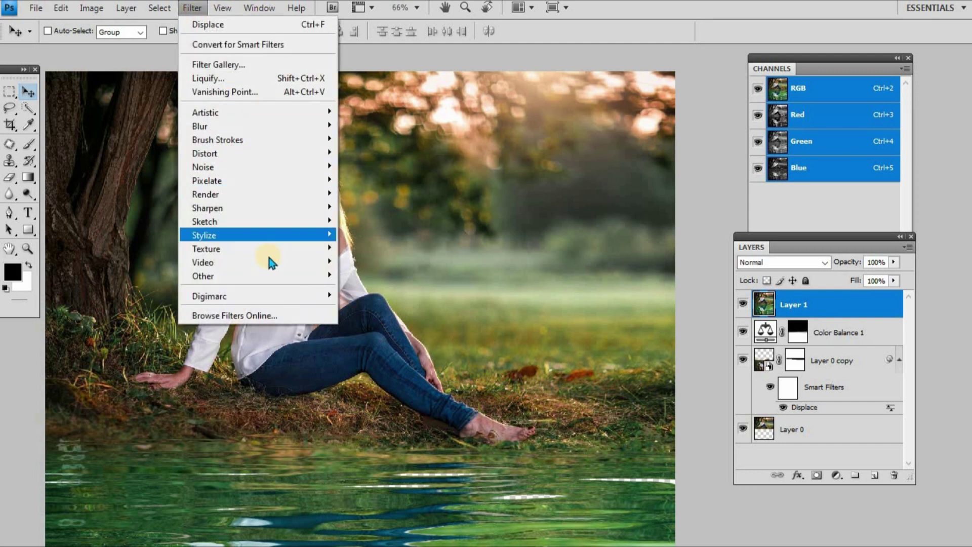
{"action": "mouse_move", "coordinate": [266, 195]}
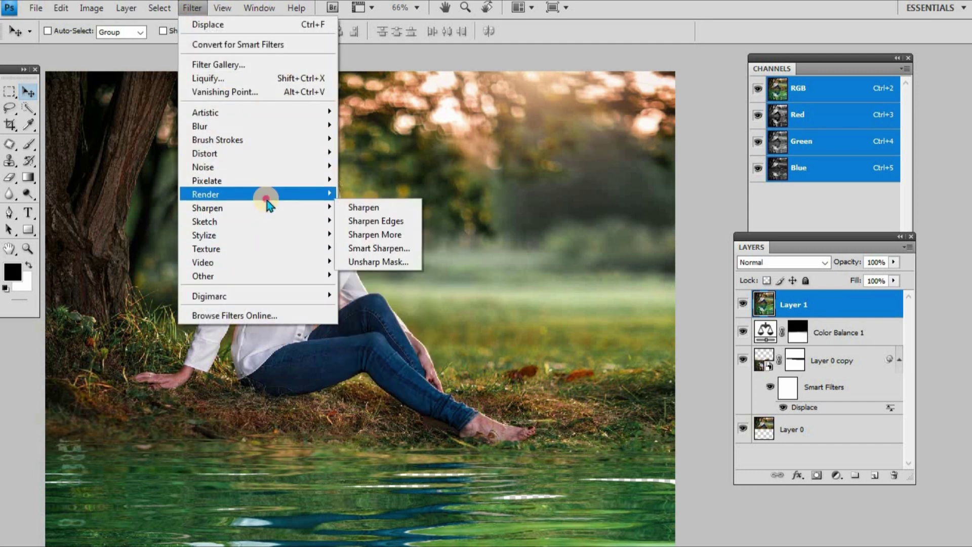
{"action": "left_click", "coordinate": [376, 235]}
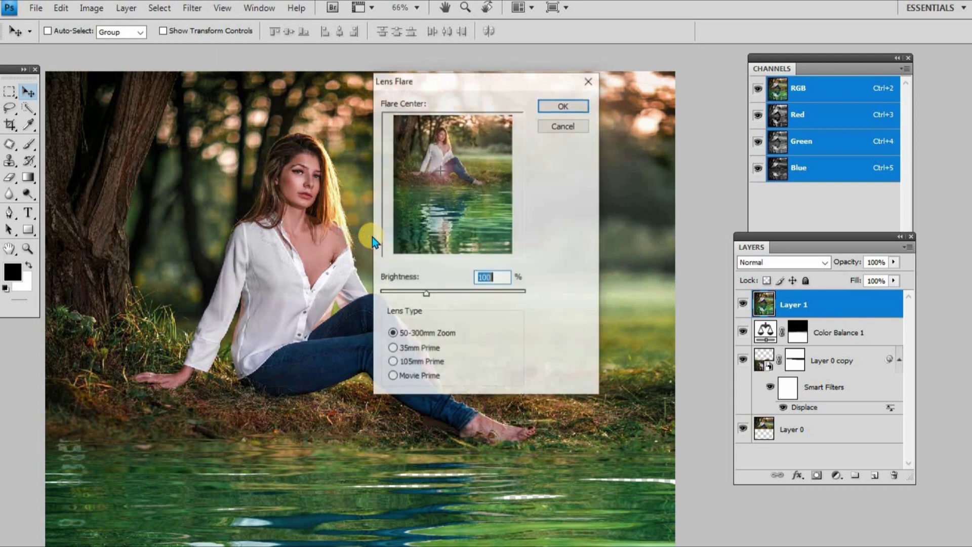
{"action": "left_click", "coordinate": [460, 124]}
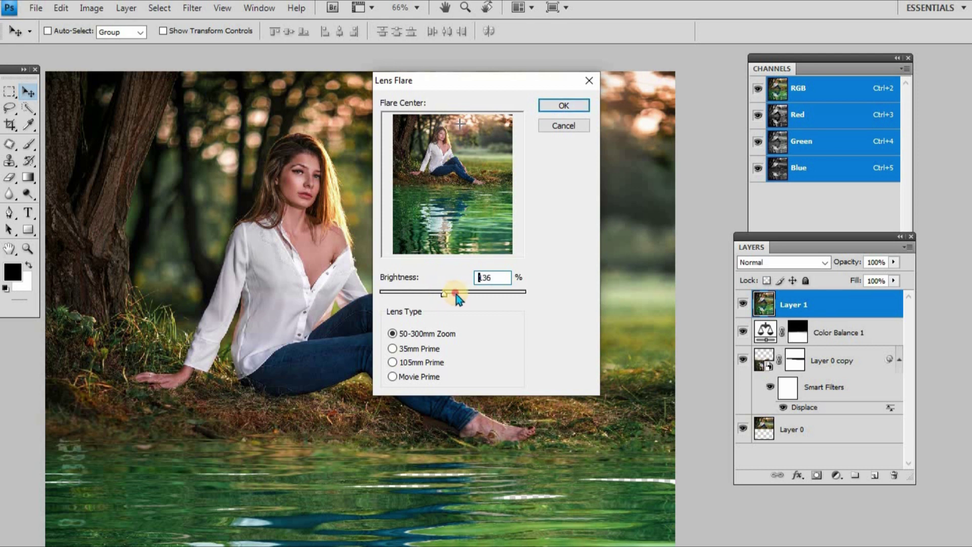
{"action": "key", "text": "Down"}
{"action": "left_click_drag", "start_coordinate": [478, 293], "coordinate": [431, 294]}
{"action": "left_click", "coordinate": [556, 104]}
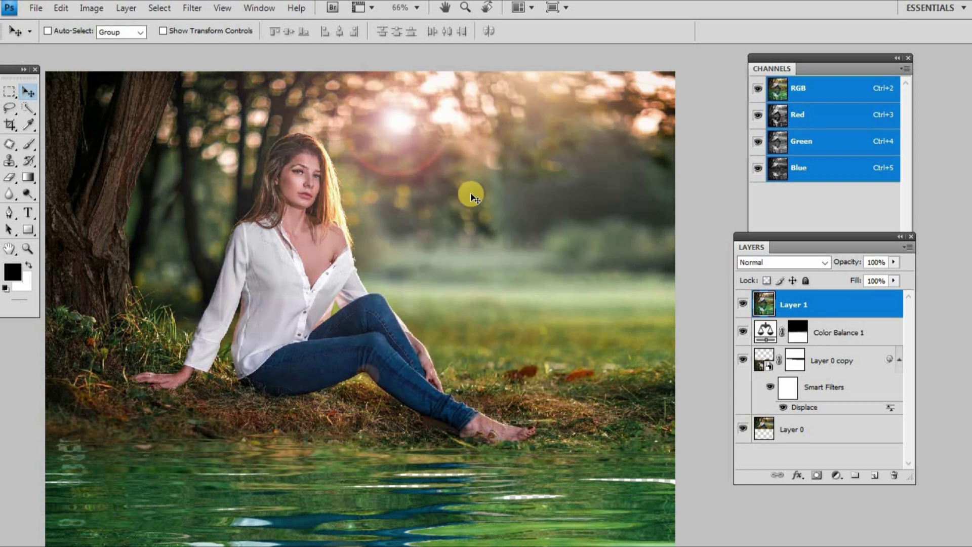
Step: Review the whole image with the lens flare in full-screen view
{"action": "key", "text": "ctrl+0"}
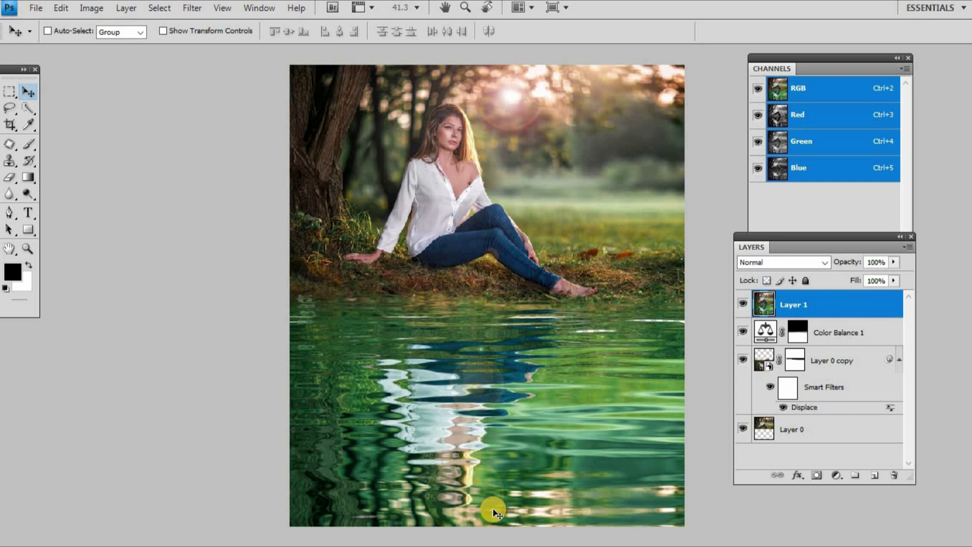
{"action": "left_click_drag", "start_coordinate": [561, 306], "coordinate": [498, 303]}
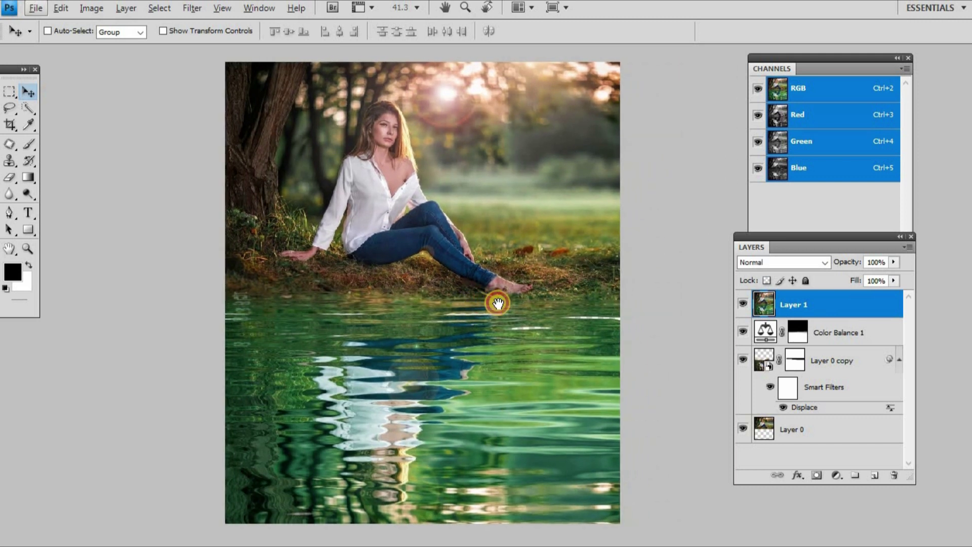
{"action": "key", "text": "f"}
{"action": "key", "text": "ctrl+0"}
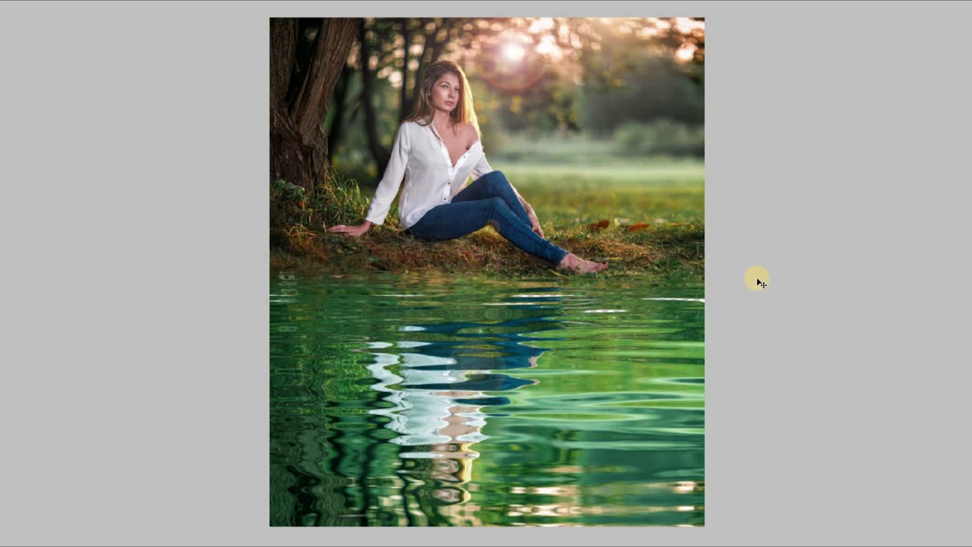
{"action": "key", "text": "f"}
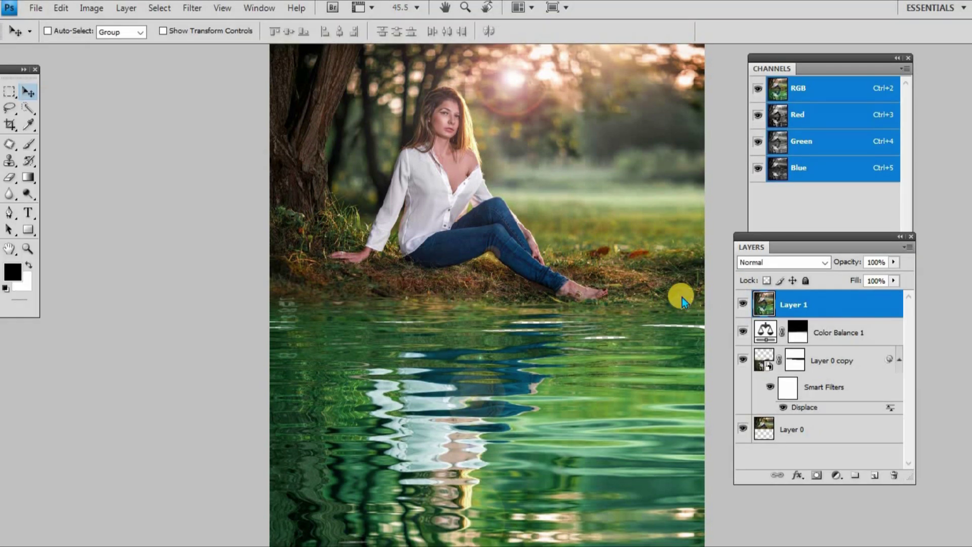
Step: Save the layered document as Edit.psd in the 06 Leaf Water Drop folder
{"action": "key", "text": "ctrl+shift+s"}
{"action": "left_click", "coordinate": [348, 312]}
{"action": "left_click", "coordinate": [349, 313]}
{"action": "left_click", "coordinate": [366, 276]}
{"action": "double_click", "coordinate": [358, 296]}
{"action": "type", "text": "E"}
{"action": "key", "text": "Return"}
{"action": "key", "text": "Return"}
Step: Save a JPEG copy of the image as Edit.jpg in the same folder
{"action": "key", "text": "ctrl+shift+s"}
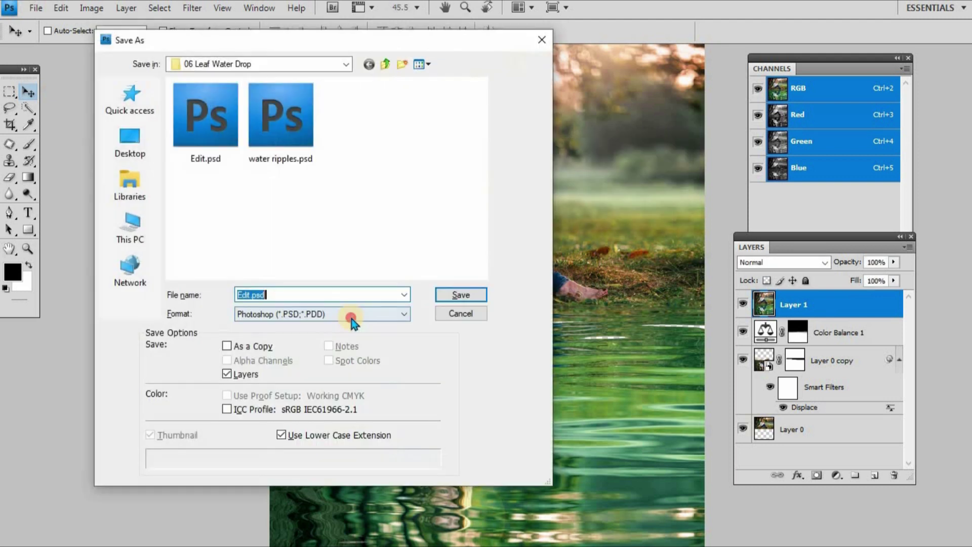
{"action": "left_click", "coordinate": [351, 318]}
{"action": "key", "text": "j"}
{"action": "key", "text": "Return"}
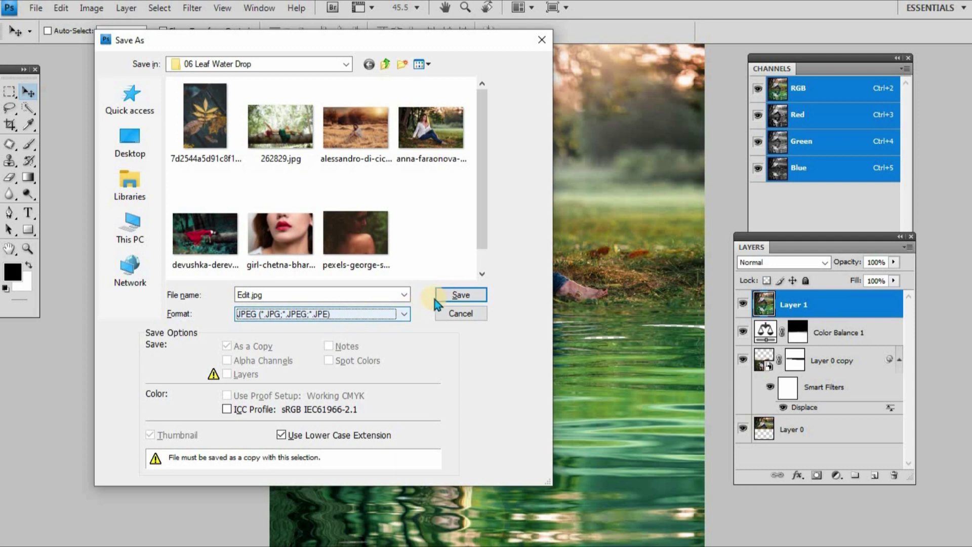
{"action": "left_click", "coordinate": [456, 296]}
{"action": "left_click", "coordinate": [564, 133]}
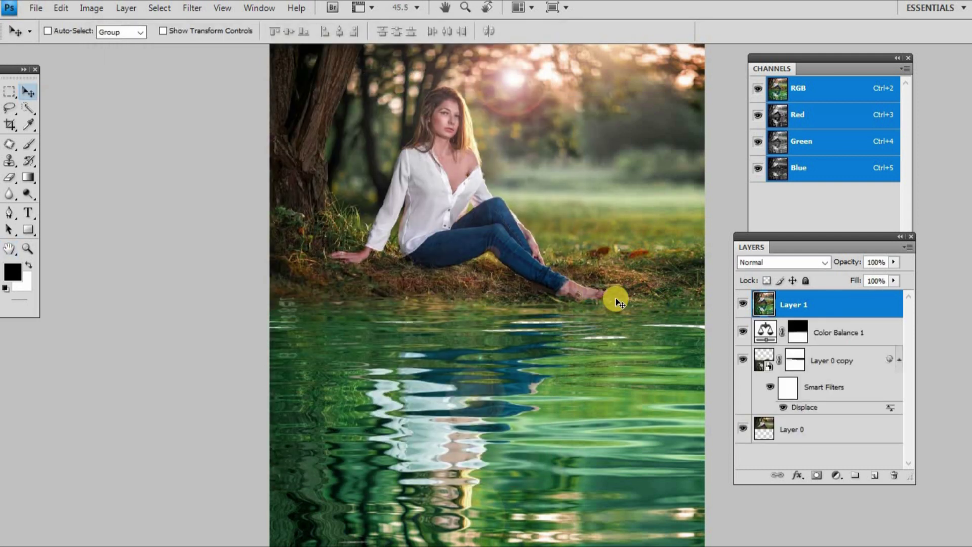
Step: Inspect the water reflection, the shoreline and the woman up close in full-screen view
{"action": "key", "text": "f"}
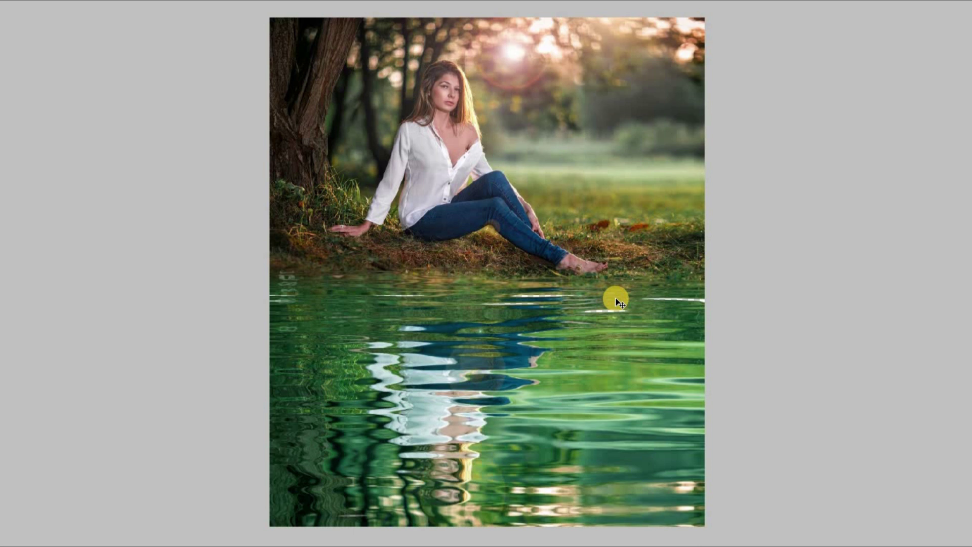
{"action": "scroll", "coordinate": [610, 366], "scroll_direction": "up", "scroll_amount": 7}
{"action": "left_click_drag", "start_coordinate": [608, 335], "coordinate": [665, 297]}
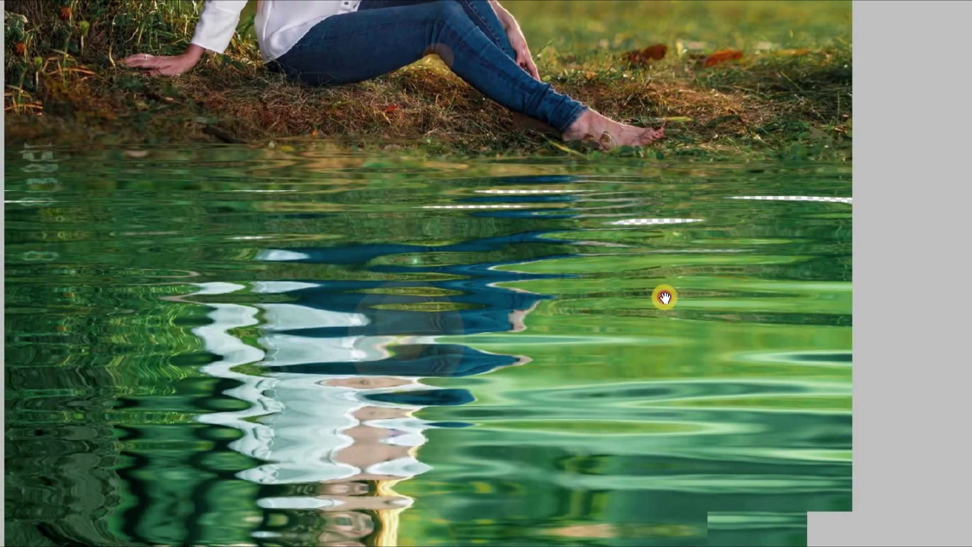
{"action": "scroll", "coordinate": [665, 293], "scroll_direction": "down", "scroll_amount": 3}
{"action": "left_click_drag", "start_coordinate": [659, 156], "coordinate": [638, 455]}
{"action": "key", "text": "ctrl+0"}
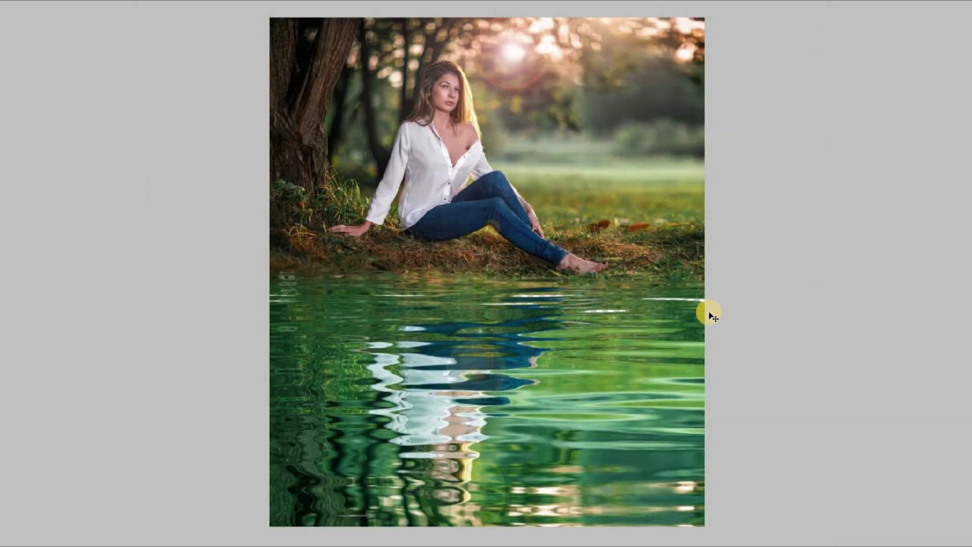
Step: Duplicate Layer 1 and select the original Layer 1 beneath the copy
{"action": "key", "text": "F7"}
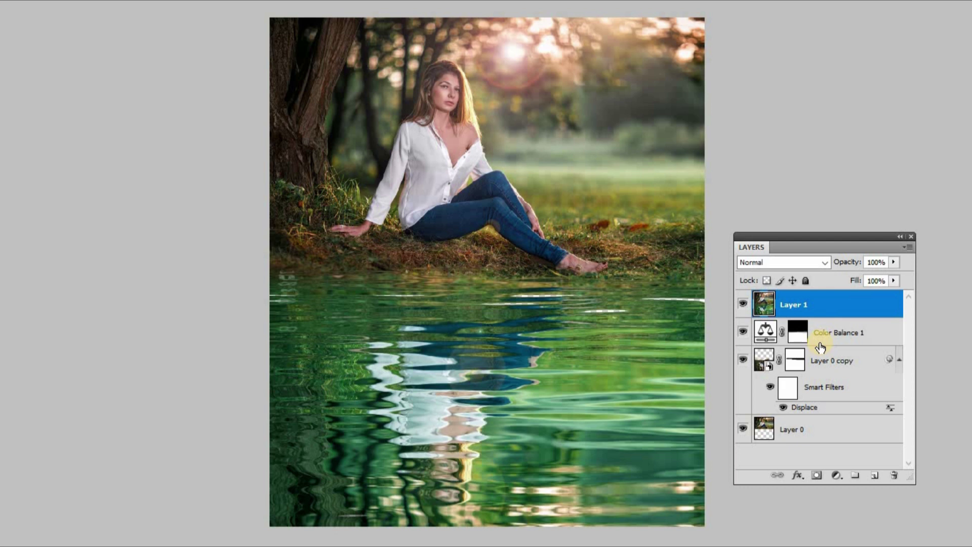
{"action": "key", "text": "ctrl+j"}
{"action": "left_click", "coordinate": [820, 331]}
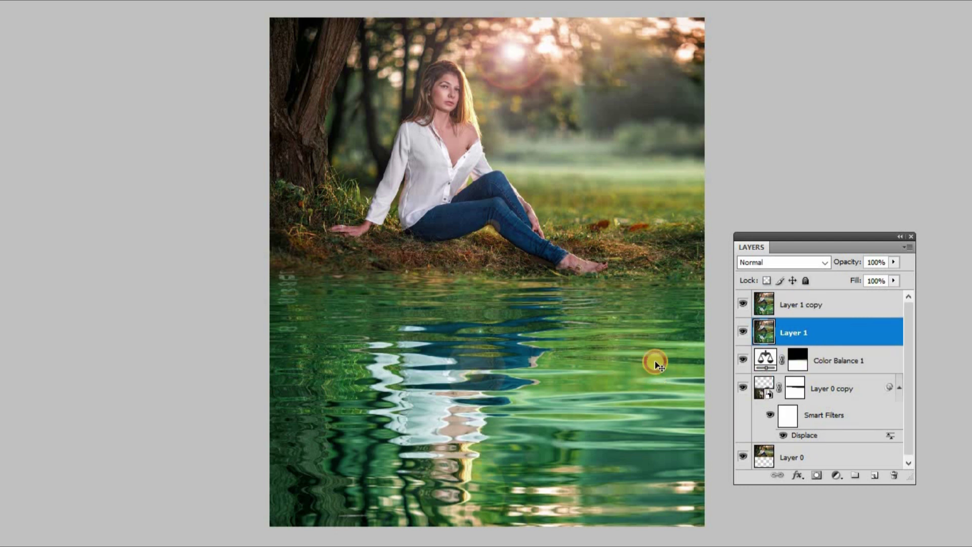
{"action": "key", "text": "ctrl+shift+e"}
{"action": "key", "text": "ctrl+z"}
Step: Save the image in JPEG format over the existing Edit.jpg and close the document
{"action": "scroll", "coordinate": [644, 330], "scroll_direction": "up", "scroll_amount": 1}
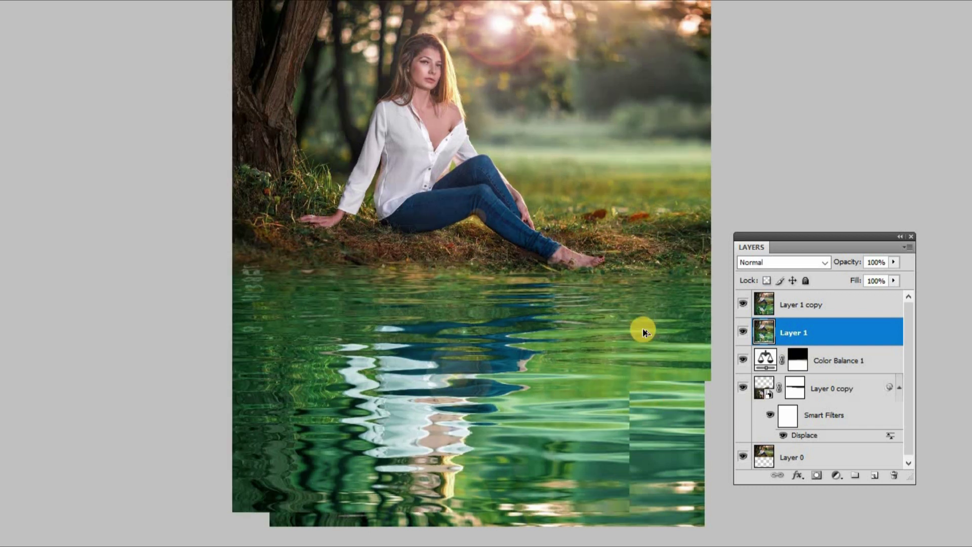
{"action": "key", "text": "ctrl+shift+s"}
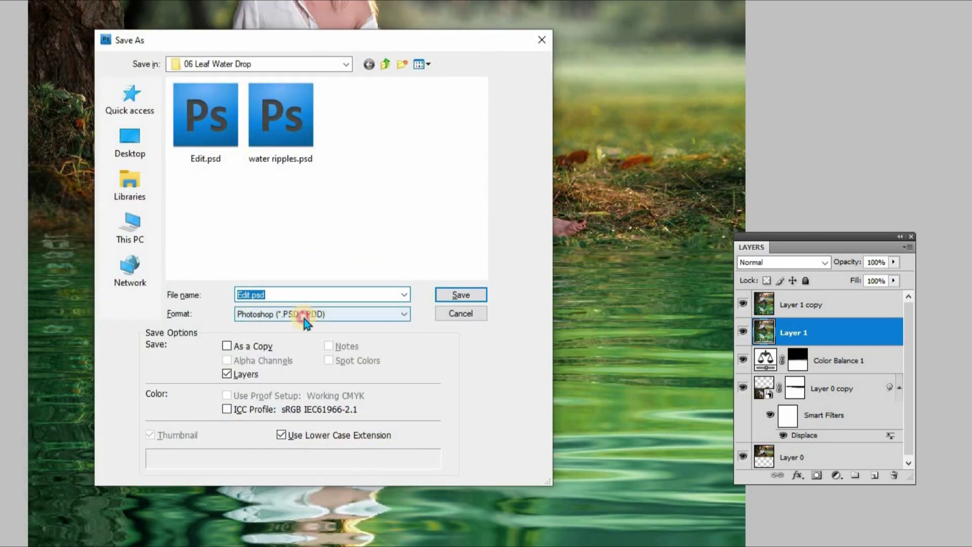
{"action": "left_click", "coordinate": [304, 314]}
{"action": "left_click", "coordinate": [299, 401]}
{"action": "double_click", "coordinate": [279, 228]}
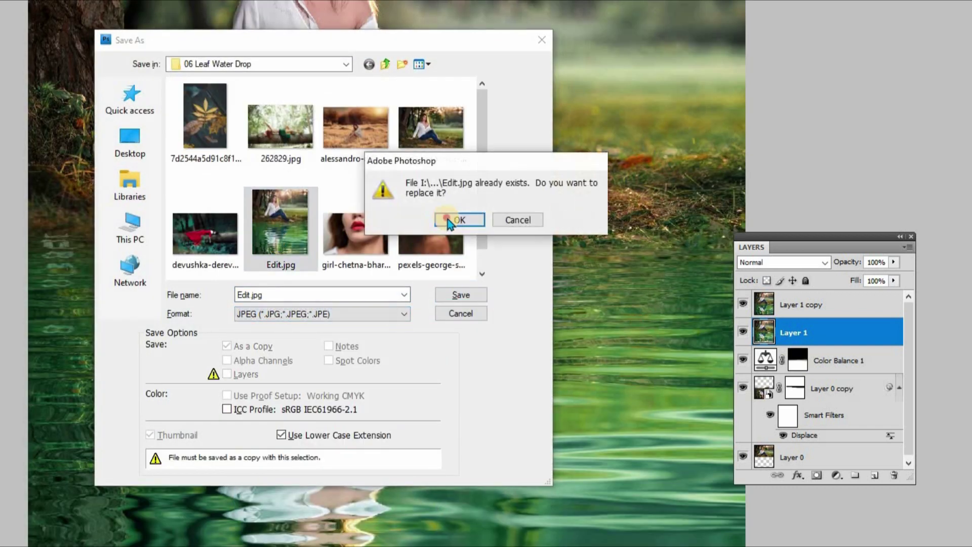
{"action": "left_click", "coordinate": [458, 220]}
{"action": "left_click", "coordinate": [577, 131]}
{"action": "key", "text": "ctrl+0"}
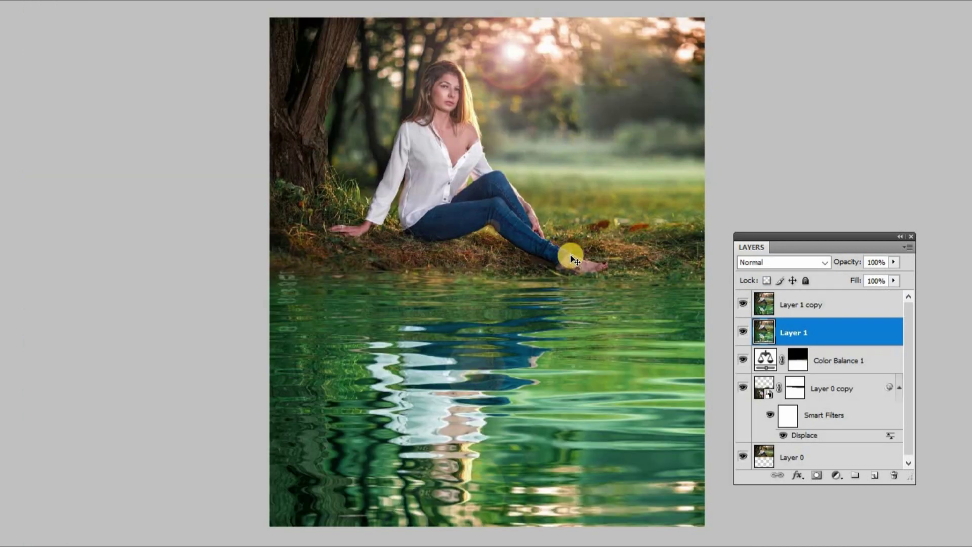
{"action": "key", "text": "ctrl+w"}
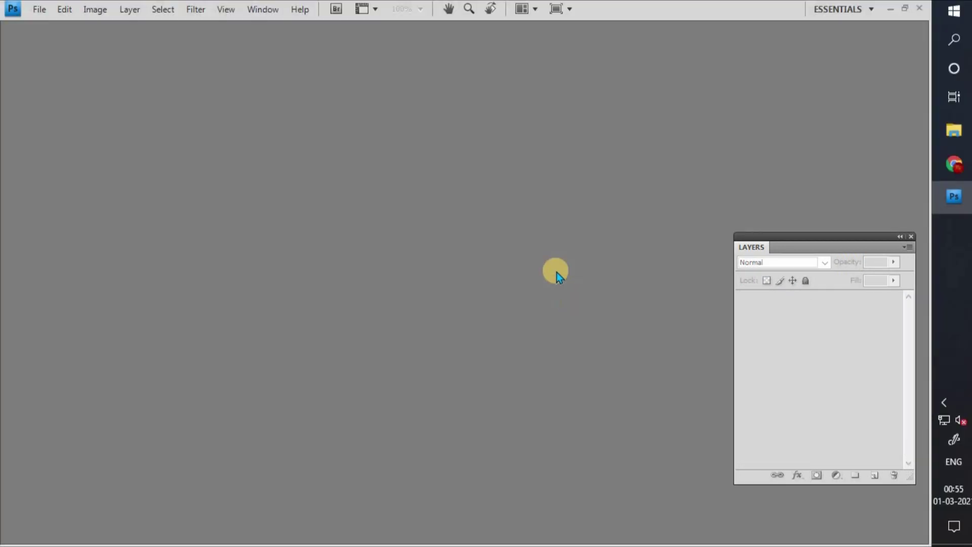